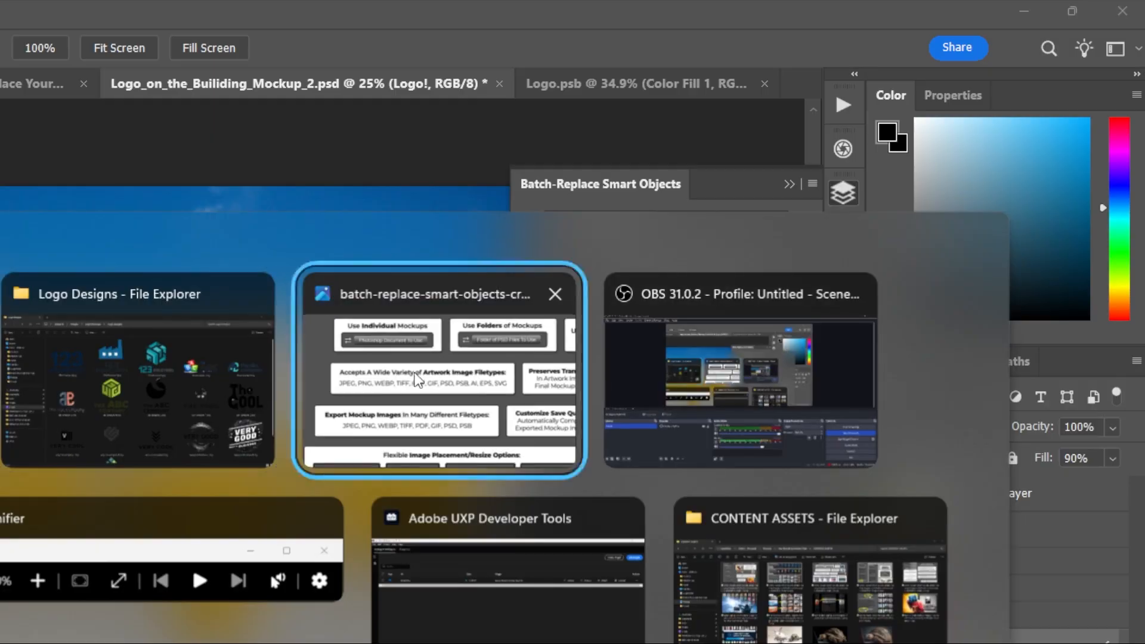
Set the artwork placement option in Batch-Replace Smart Objects to Contain Inside Smart Object.
left_click(541, 361)
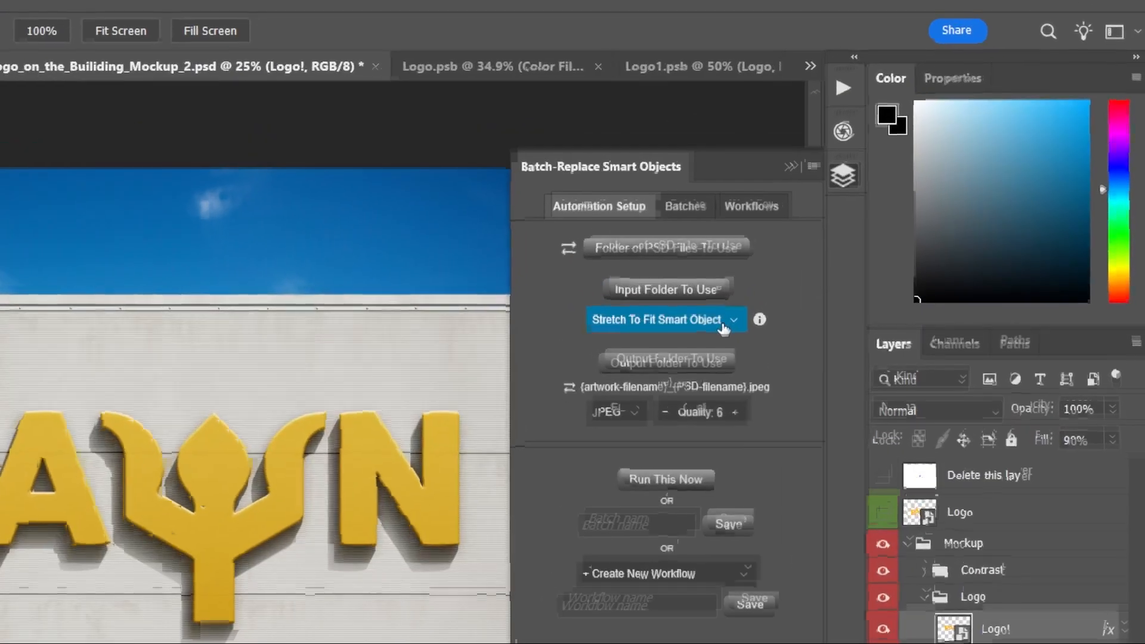
left_click(863, 231)
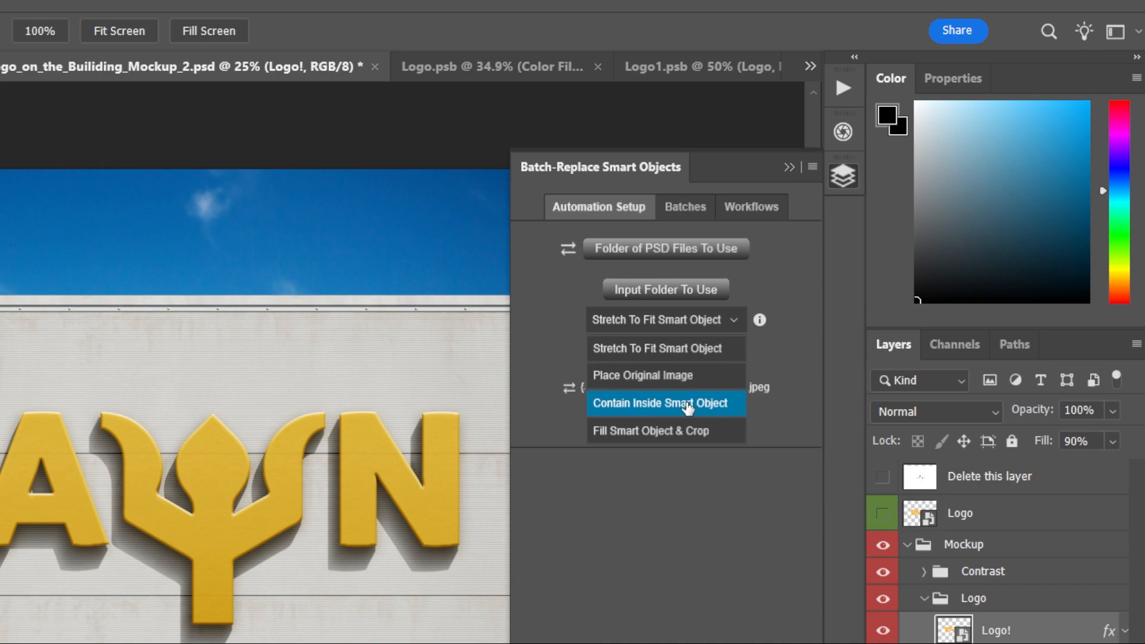
left_click(689, 408)
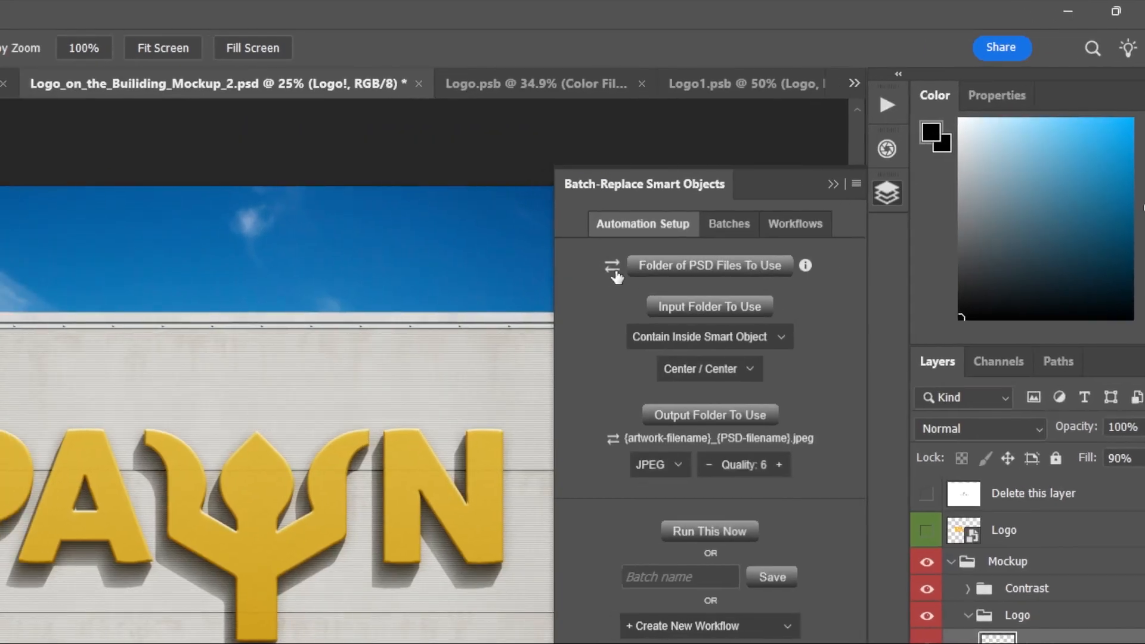
Change the source to a single Photoshop document, Logo_on_the_Builiding_Mockup_2.psd, and choose the Logo Designs folder in Logo Mockups as the input folder.
left_click(612, 268)
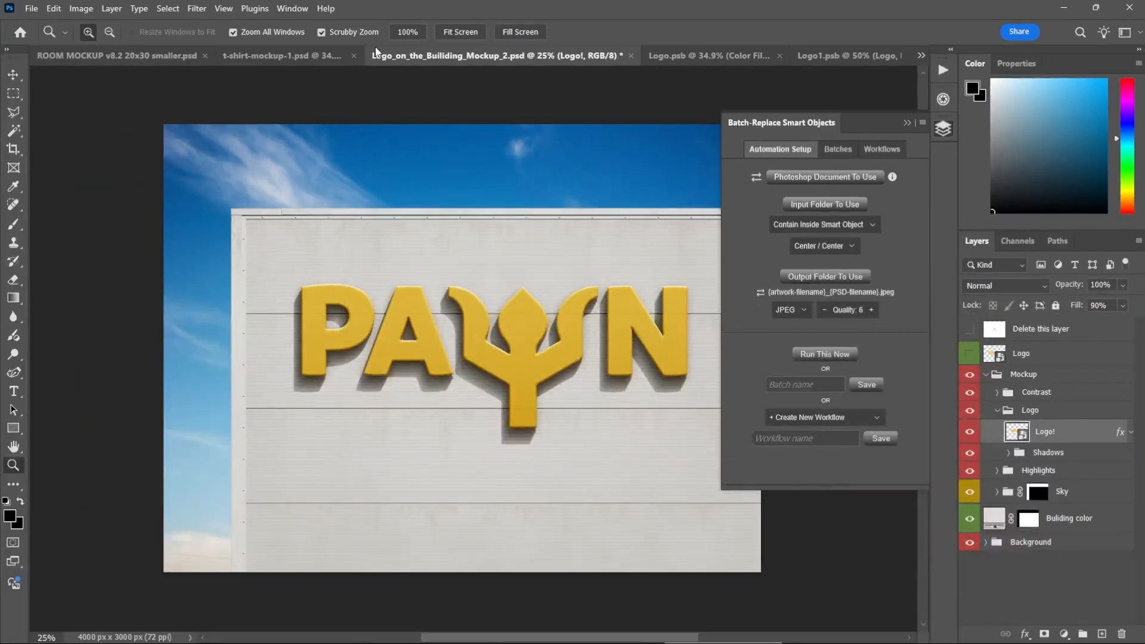
left_click(805, 177)
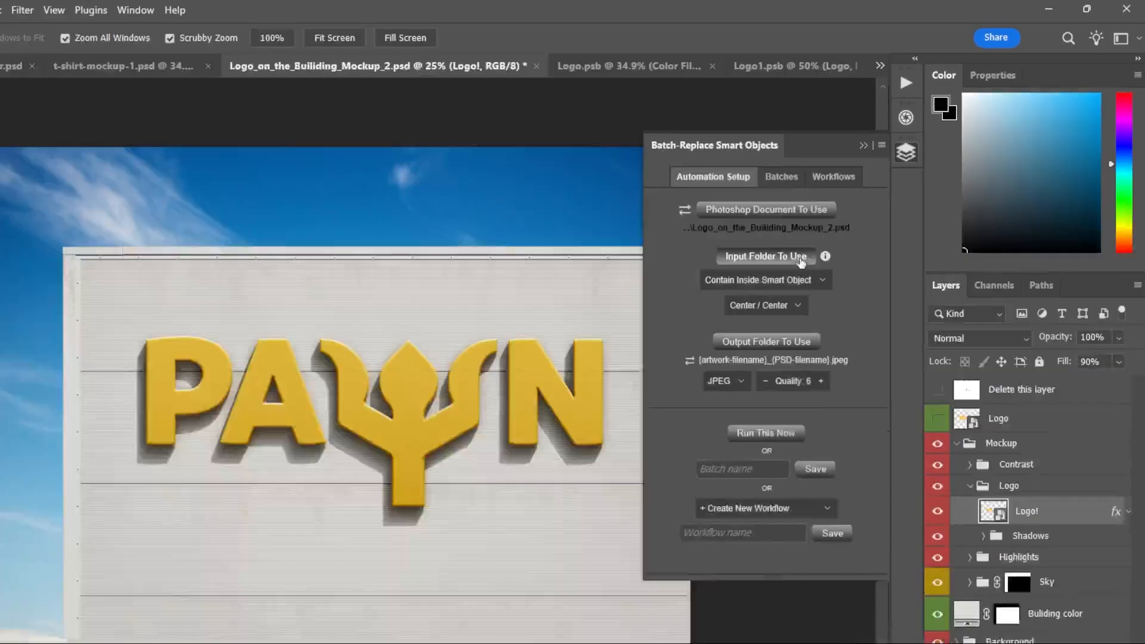
left_click(708, 329)
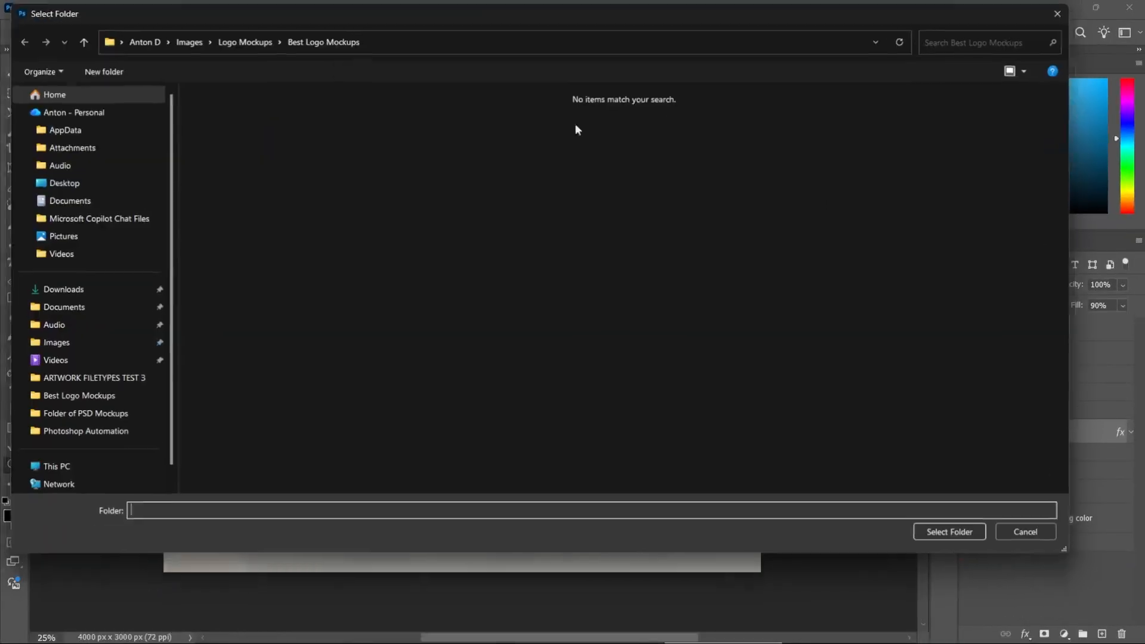
left_click(241, 40)
double_click(245, 157)
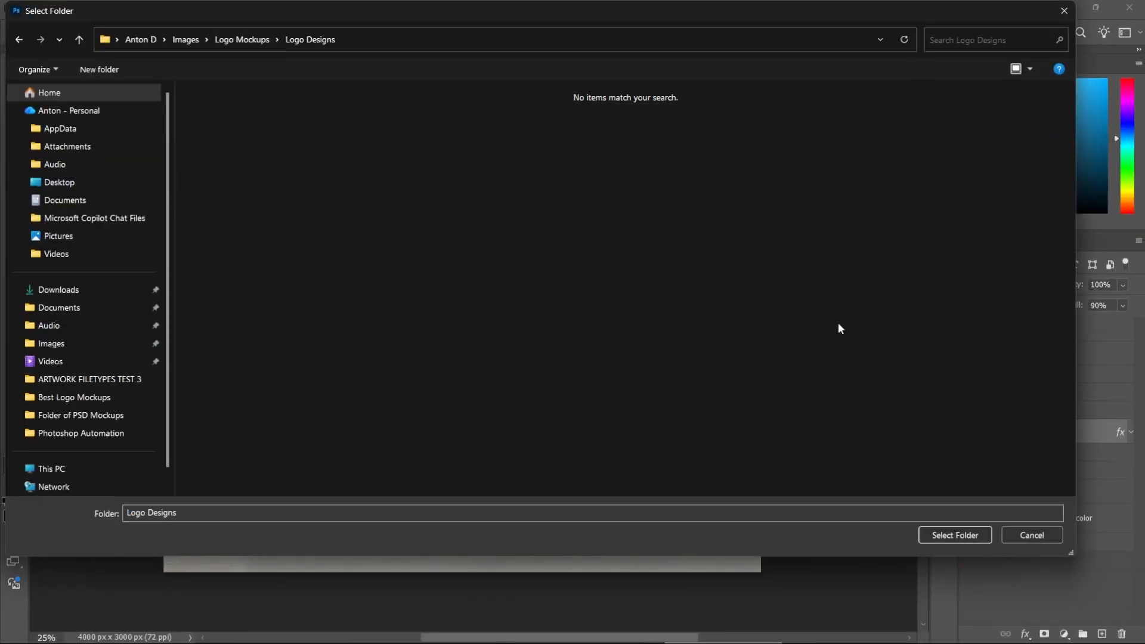
left_click(974, 537)
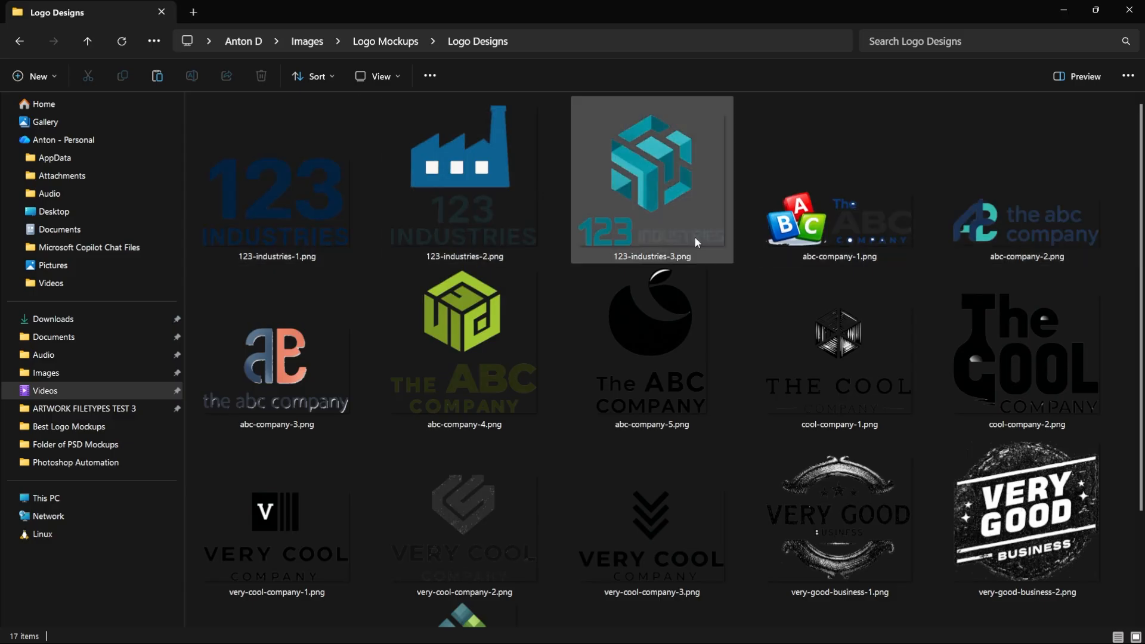
Review the logo files in the Logo Designs folder and run the batch replacement on the building mockup.
scroll(843, 255, "down", 3)
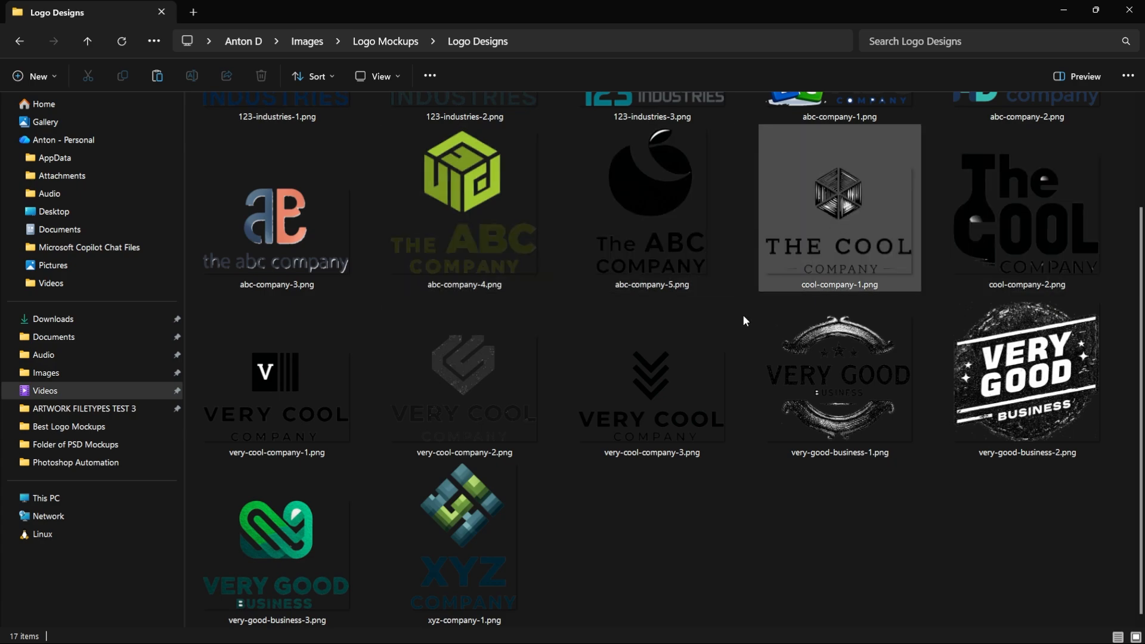
key("alt+Tab")
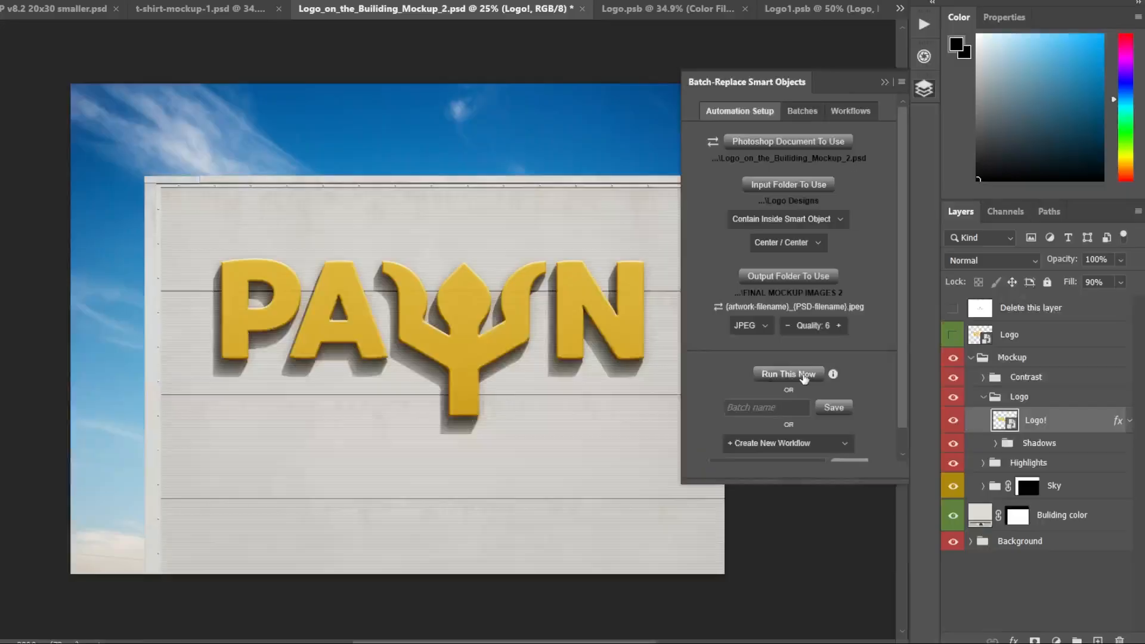
left_click(805, 376)
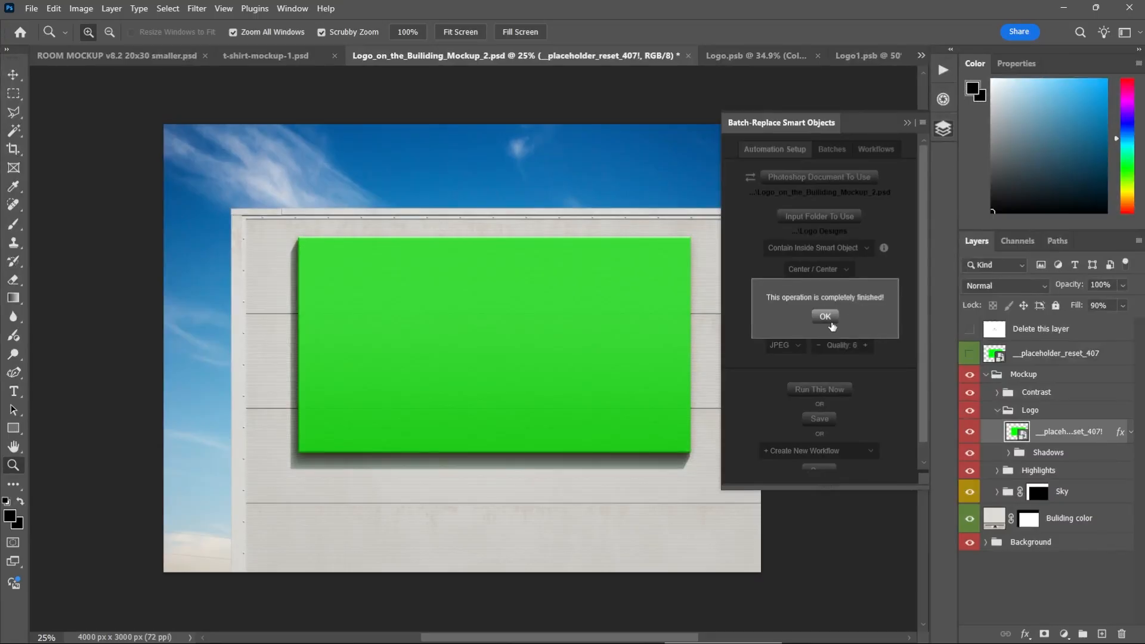
left_click(826, 317)
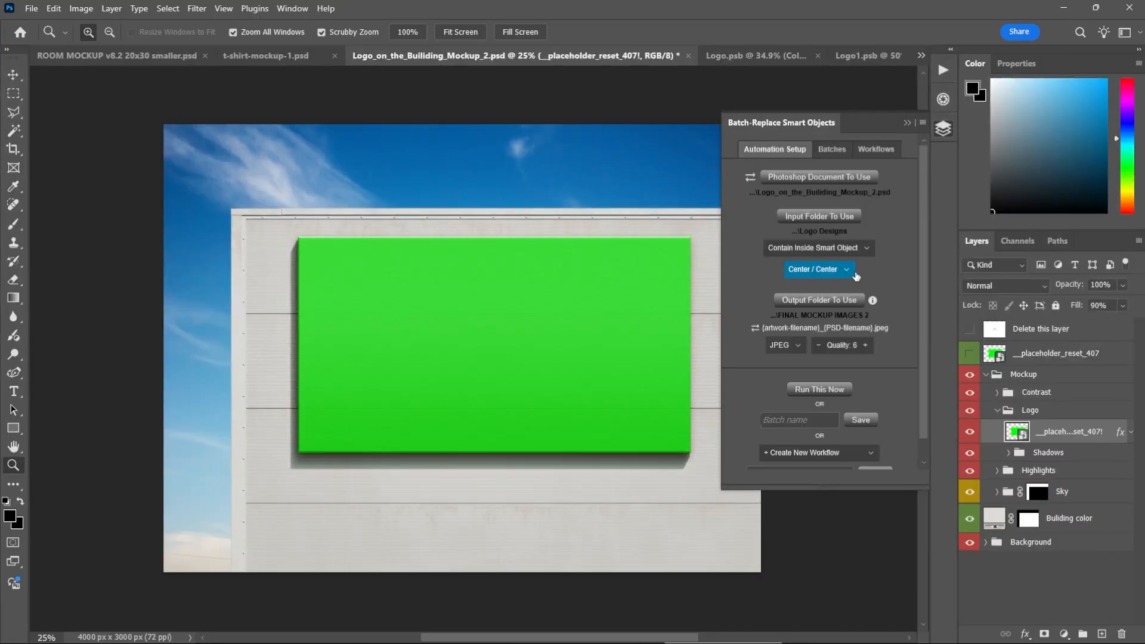
Set the artwork placement option to Fill Smart Object & Crop.
left_click(861, 256)
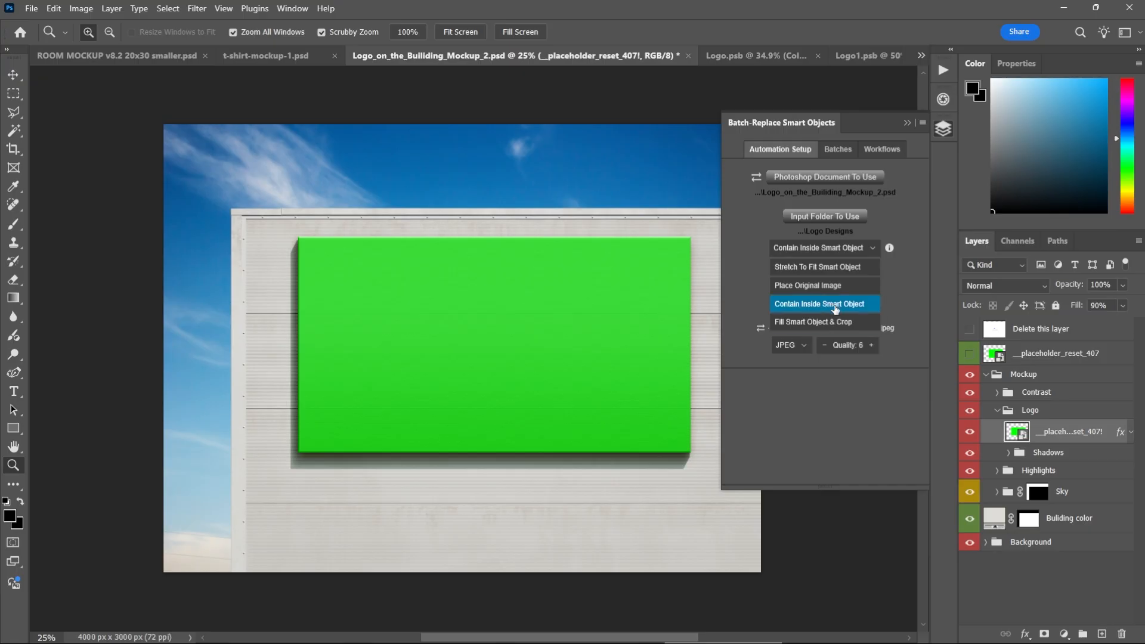
left_click(835, 324)
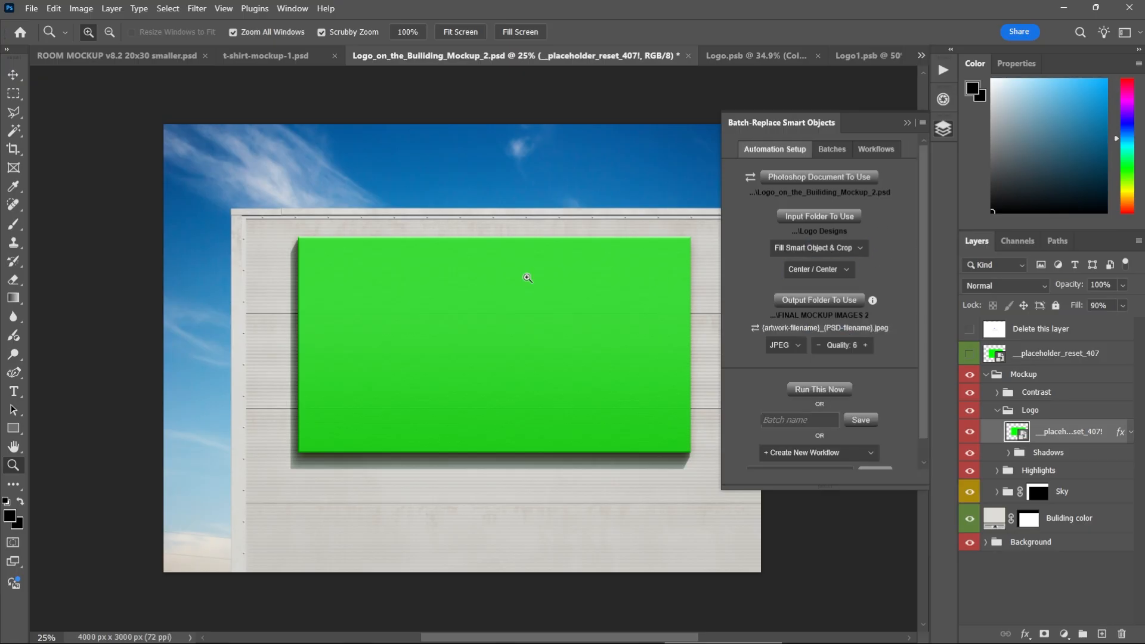
Open the contents of the green placeholder smart object in the Logo group and close the document again.
double_click(1019, 439)
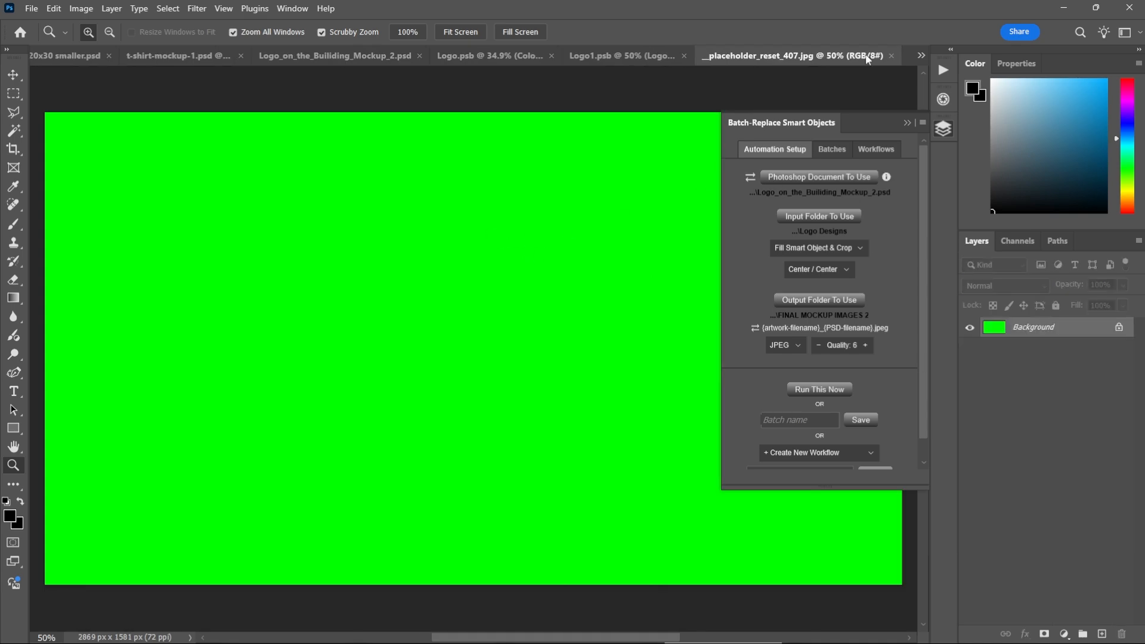
left_click(891, 55)
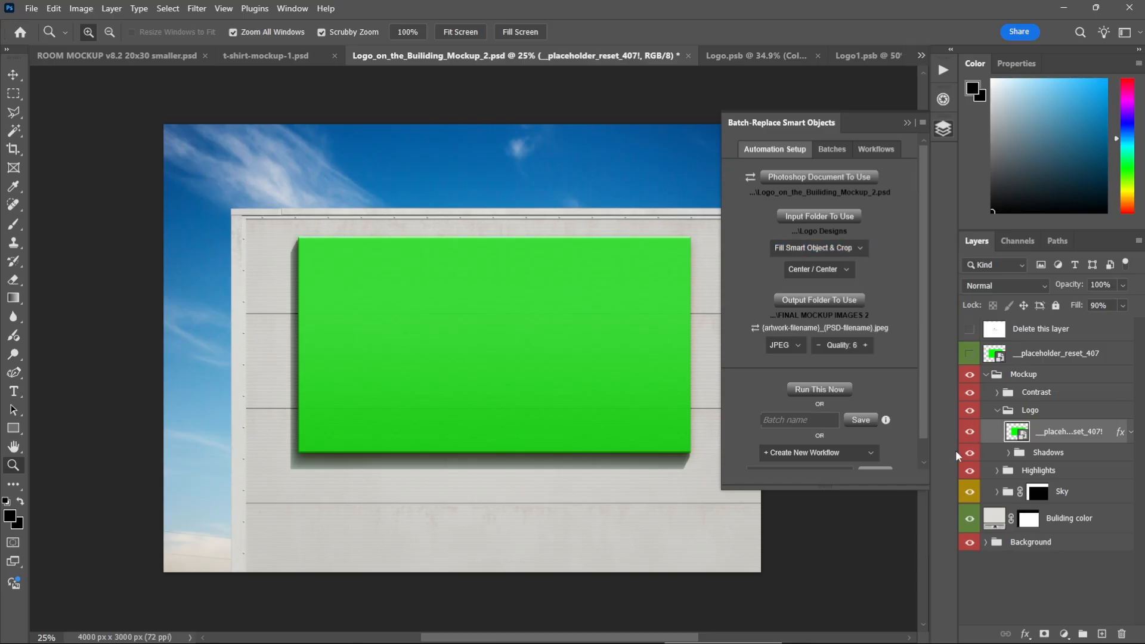
Switch to File Explorer and examine the shapes of abc-company-2.png and xyz-company-1.png in the Logo Designs folder.
key("alt+Tab")
key("alt+Tab")
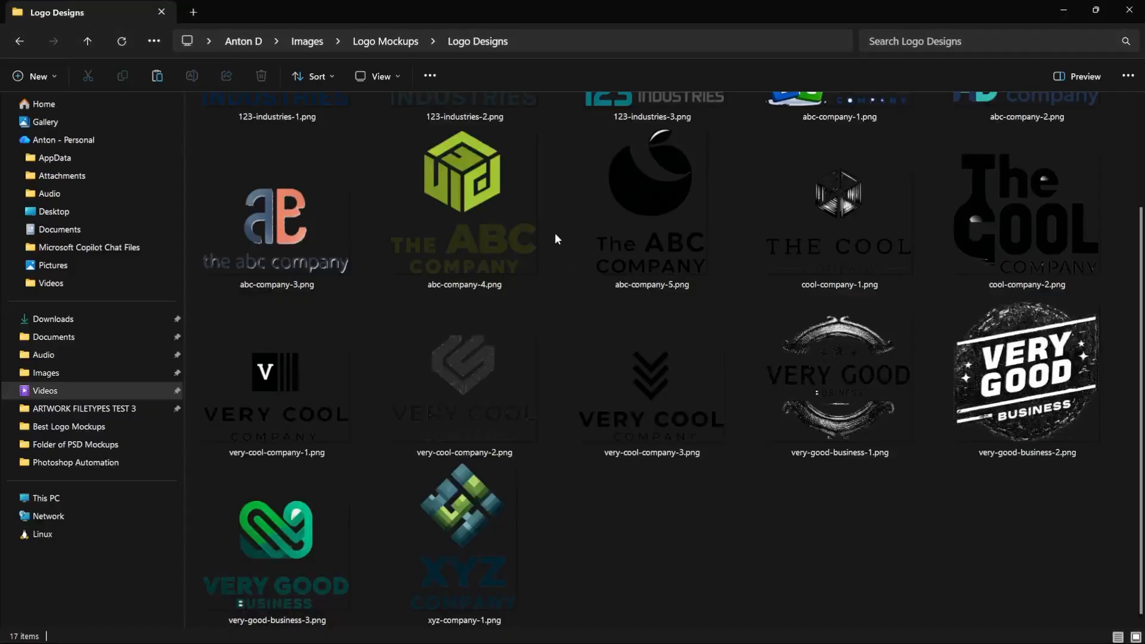
left_click(1028, 216)
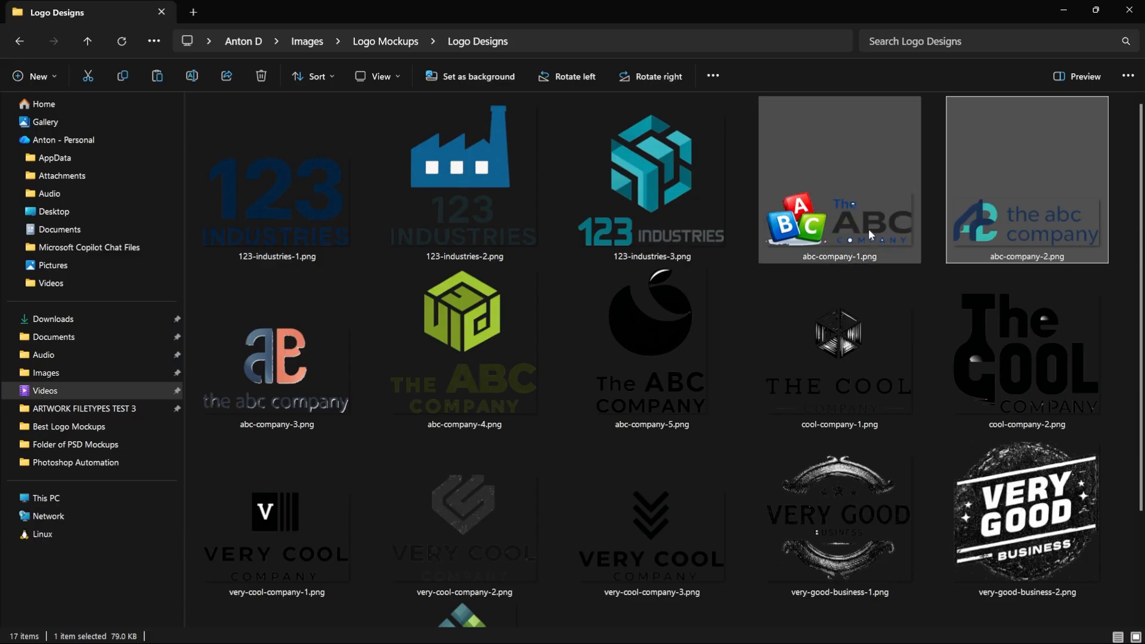
scroll(641, 480, "down", 2)
left_click(454, 538)
left_click(1064, 10)
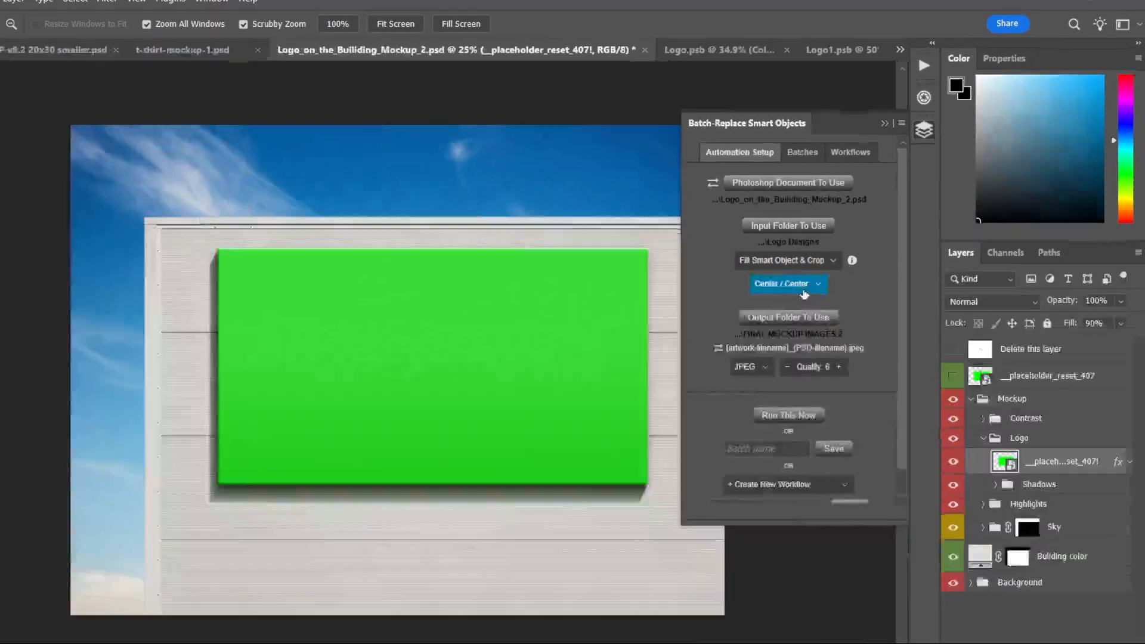
Inspect the exported images in the FINAL MOCKUP IMAGES 2 folder, viewing the abc-company-2 and xyz-company-1 building mockups full size.
key("alt+Tab")
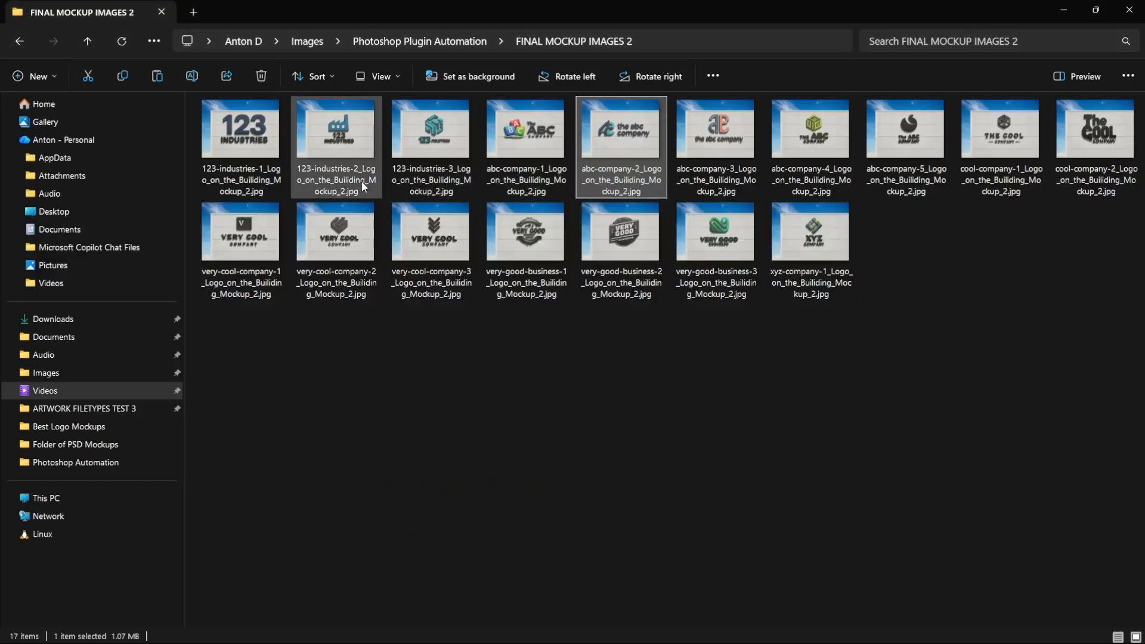
scroll(312, 169, "up", 2, "ctrl")
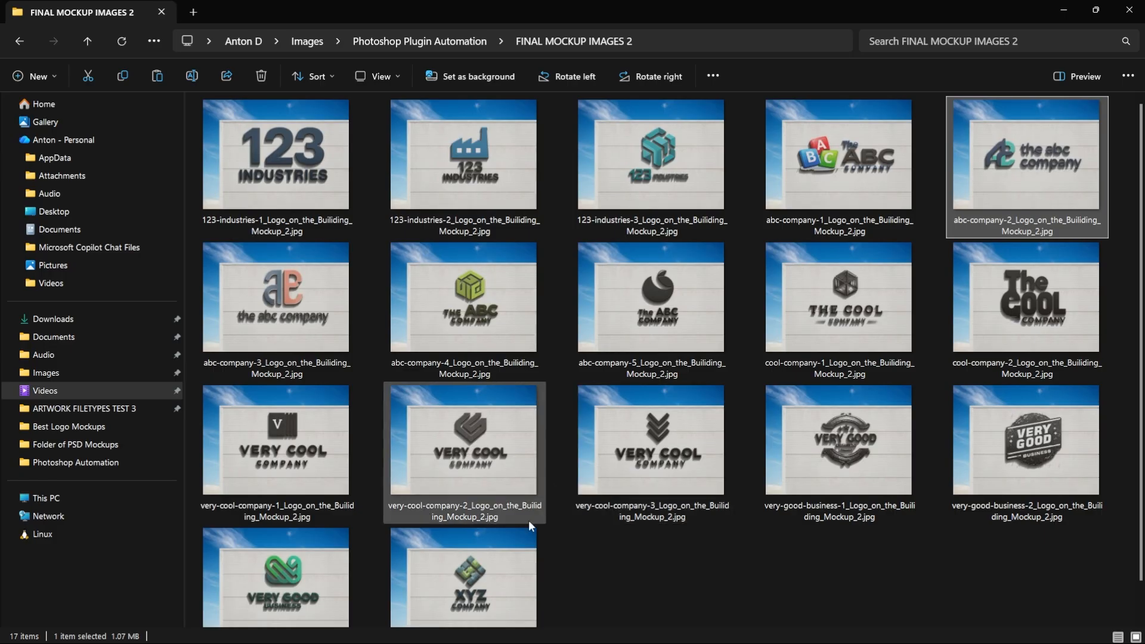
double_click(1055, 172)
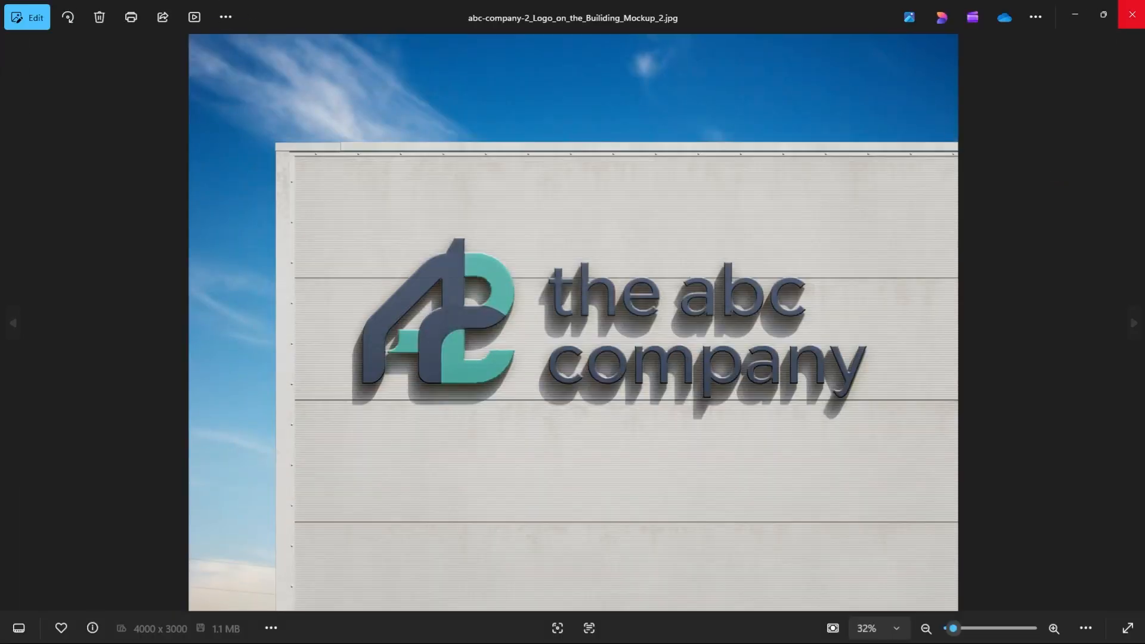
left_click(1132, 15)
double_click(525, 582)
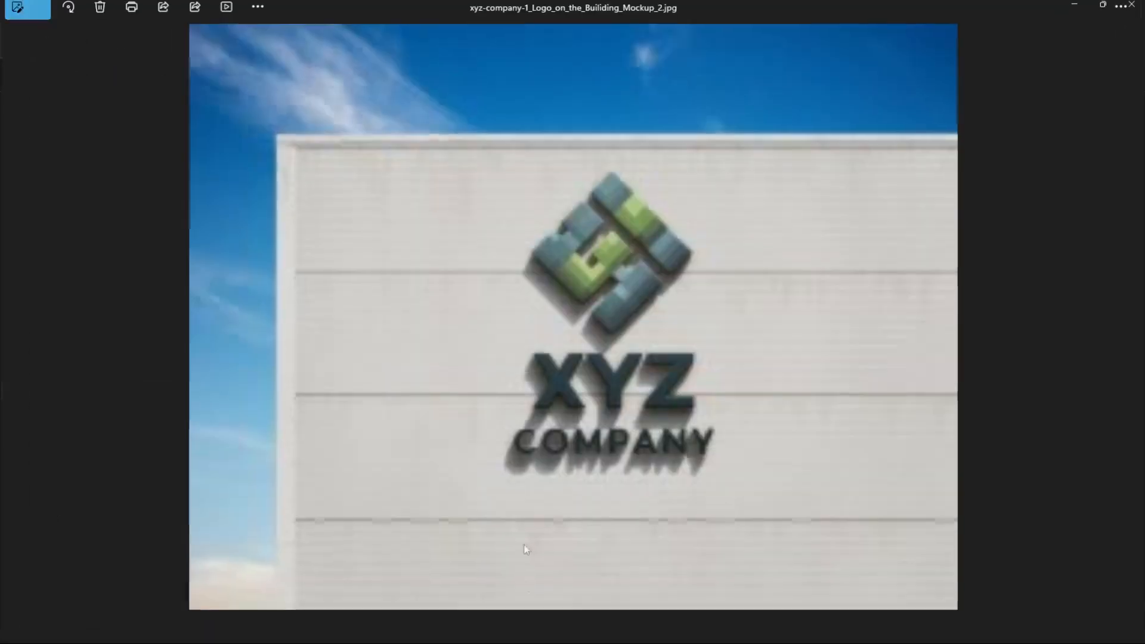
left_click(1132, 15)
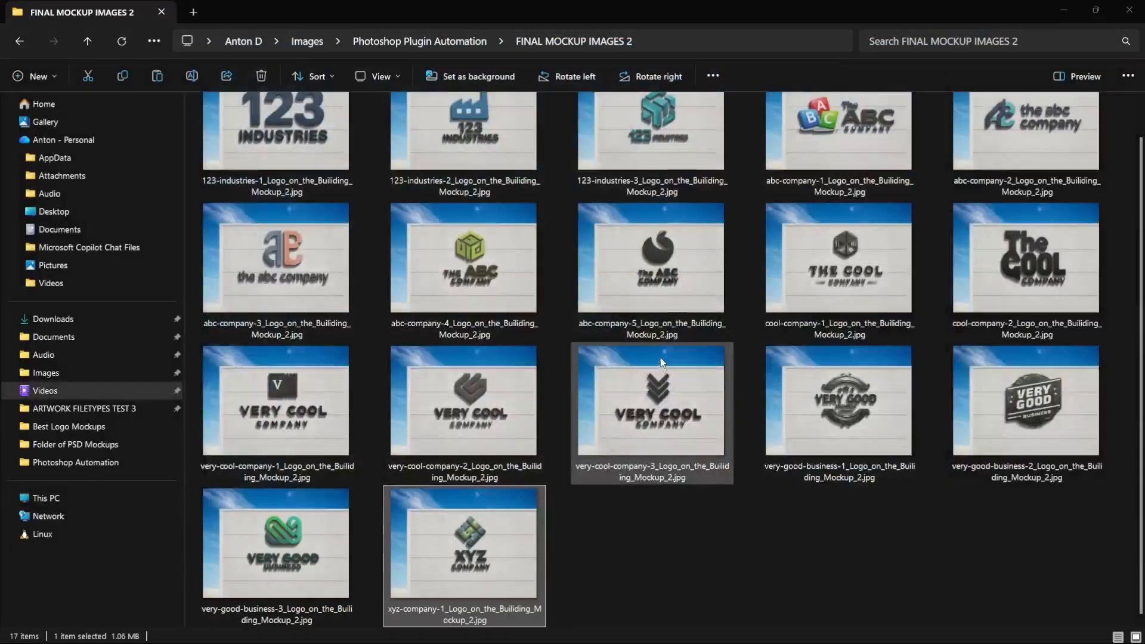
key("alt+Tab")
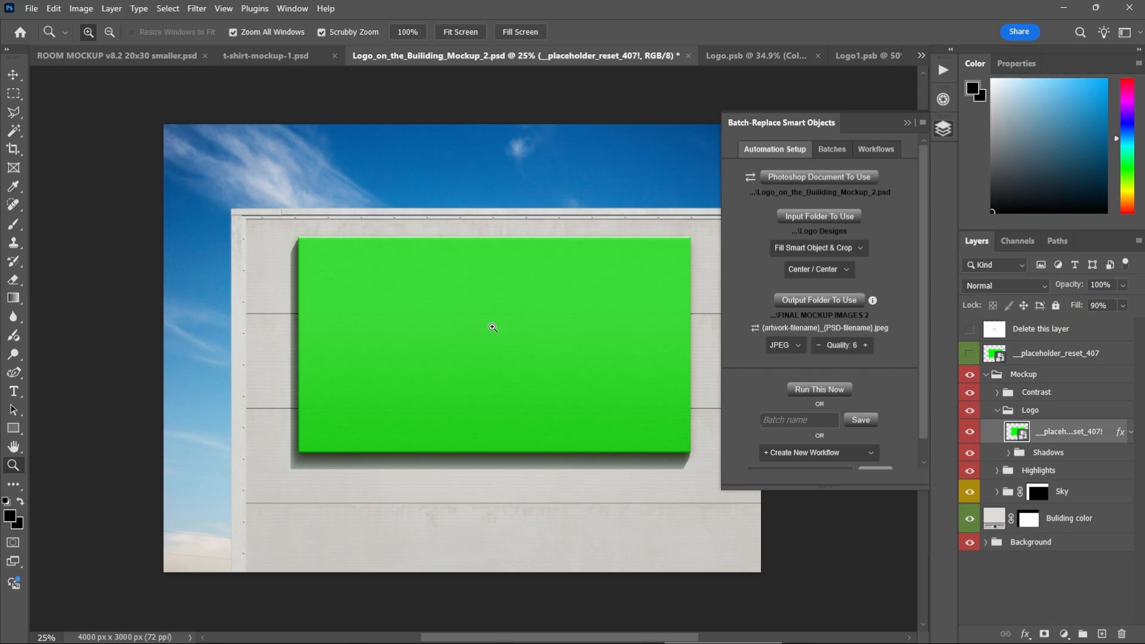
Check the artwork placement options and look over the exported building mockups in FINAL MOCKUP IMAGES 2 again.
left_click(814, 247)
left_click(821, 377)
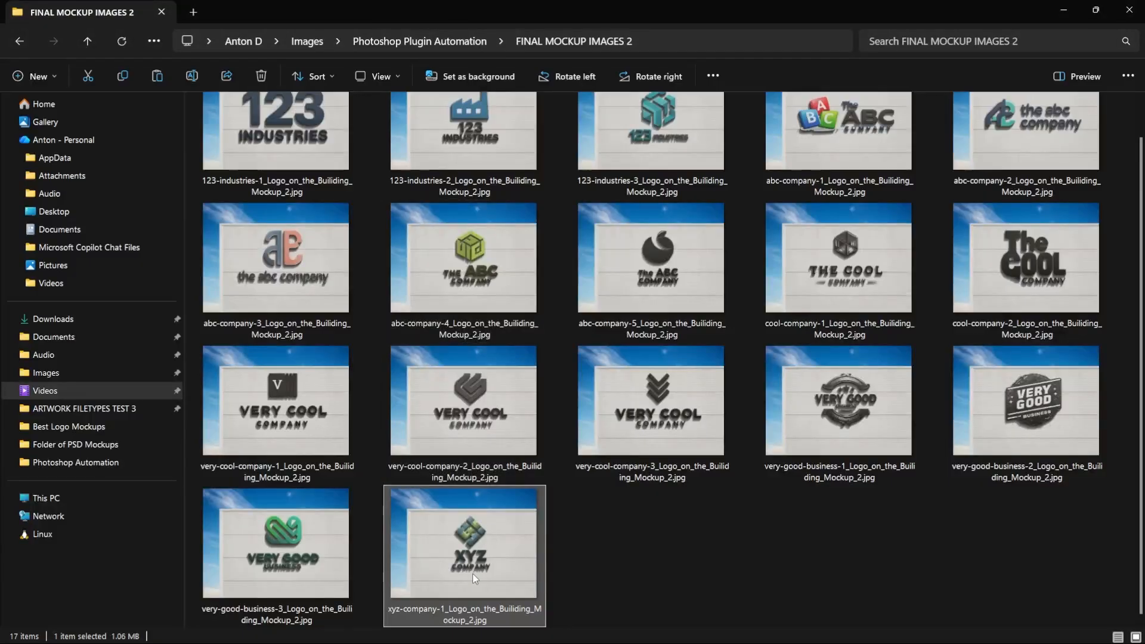
scroll(472, 574, "up", 1)
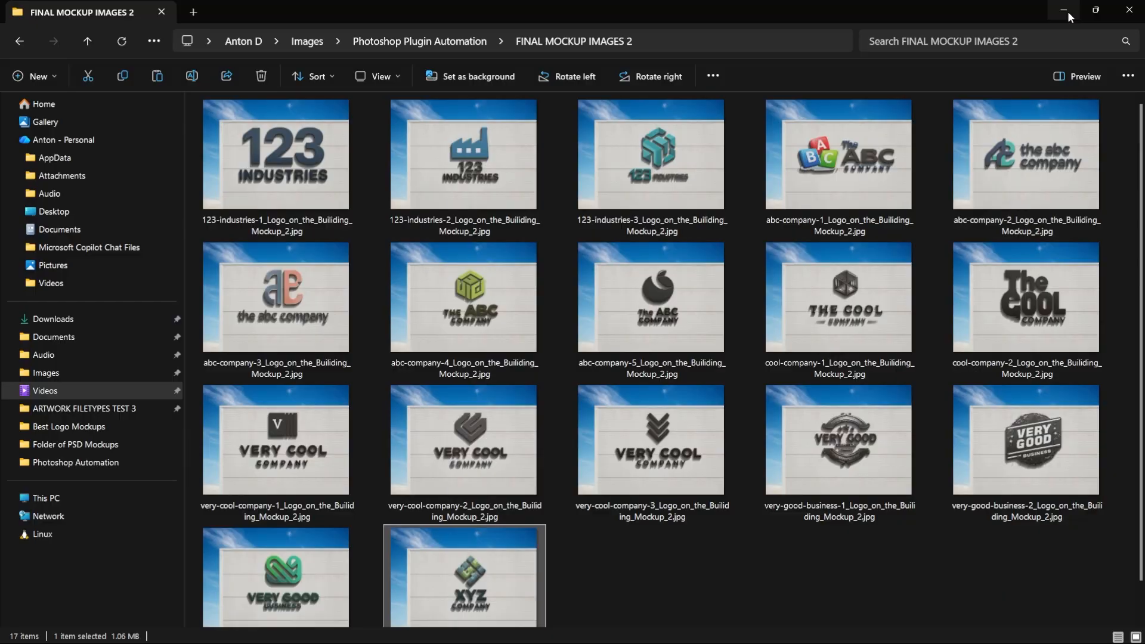
key("alt+Tab")
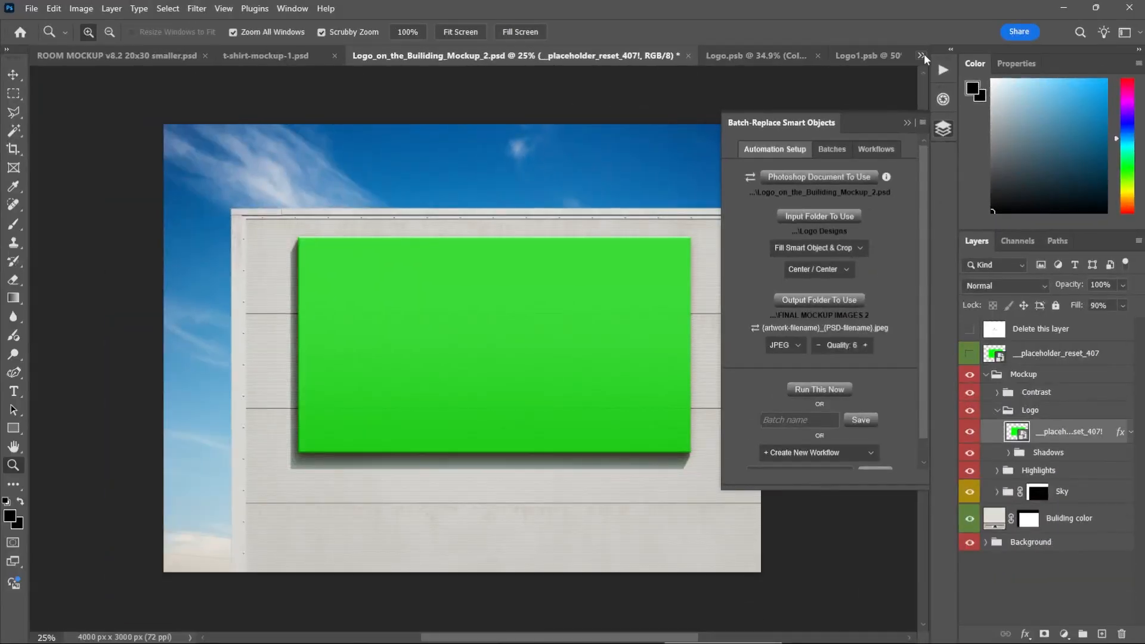
Bring up the ROOM MOCKUP v8.2 20x30 smaller.psd document and fit it on screen.
left_click(922, 56)
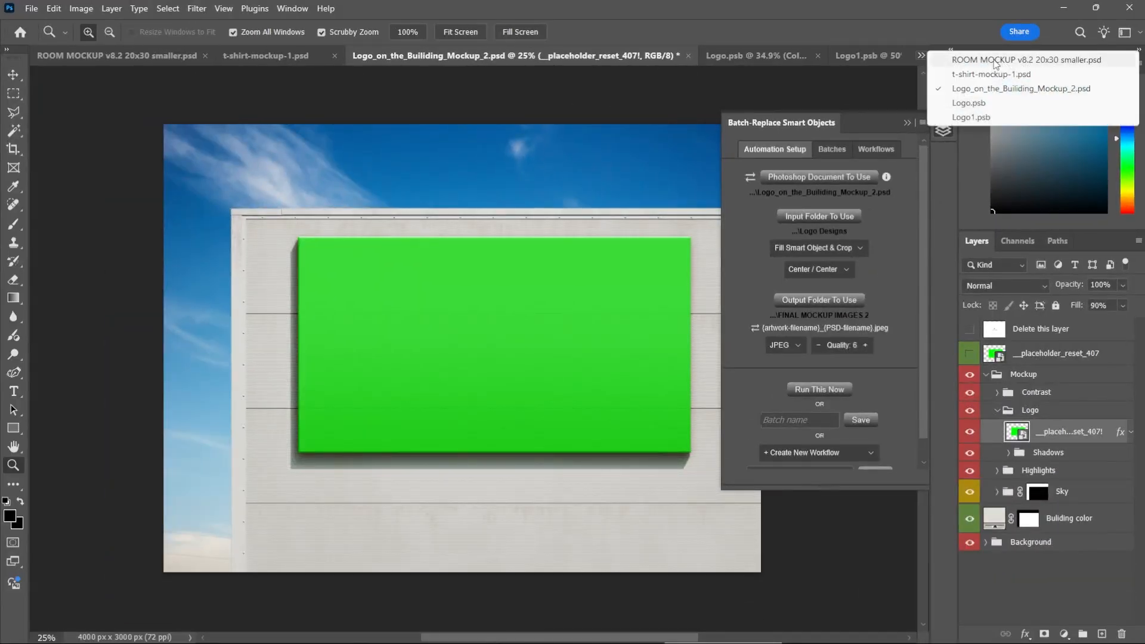
left_click(983, 70)
right_click(527, 314)
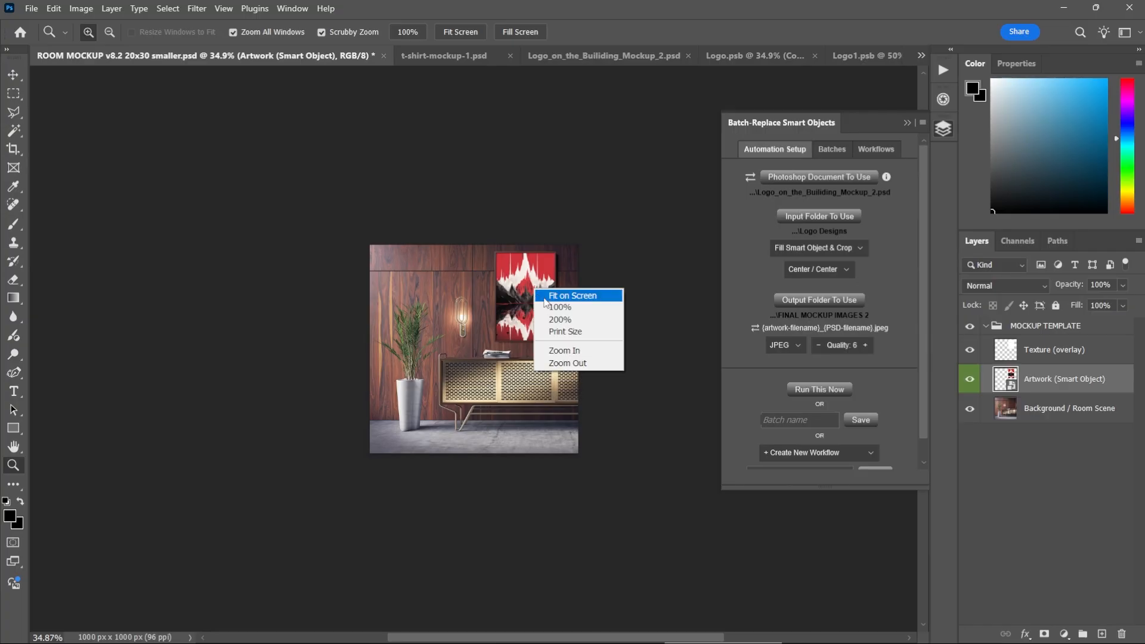
left_click(540, 290)
Try Stretch To Fit Smart Object as the artwork placement and return it to Fill Smart Object & Crop.
left_click(832, 250)
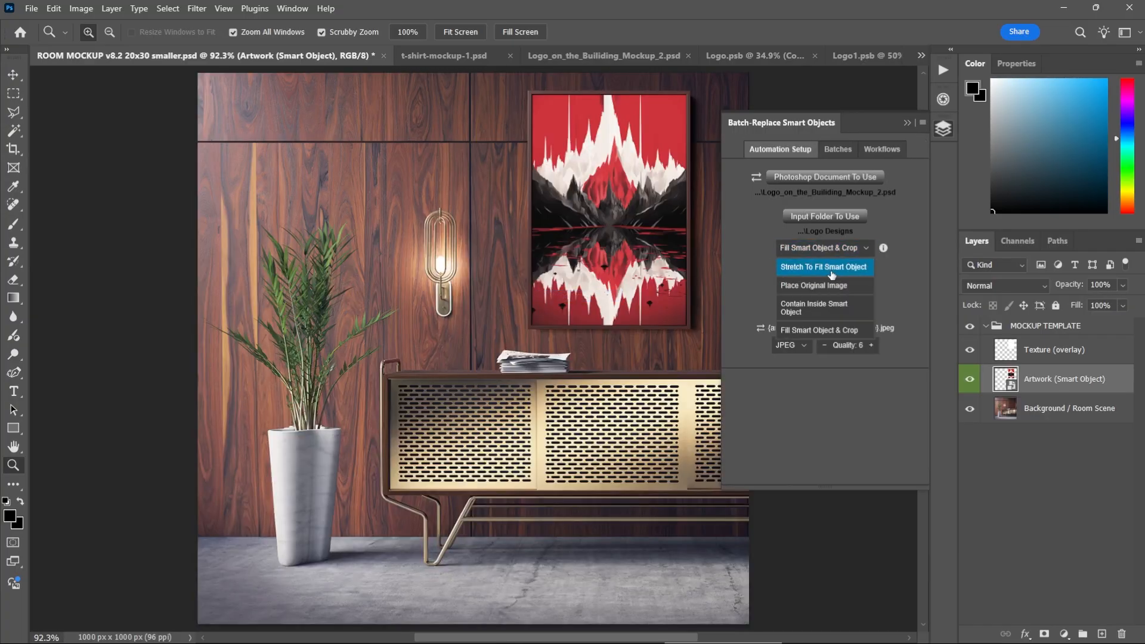
left_click(811, 263)
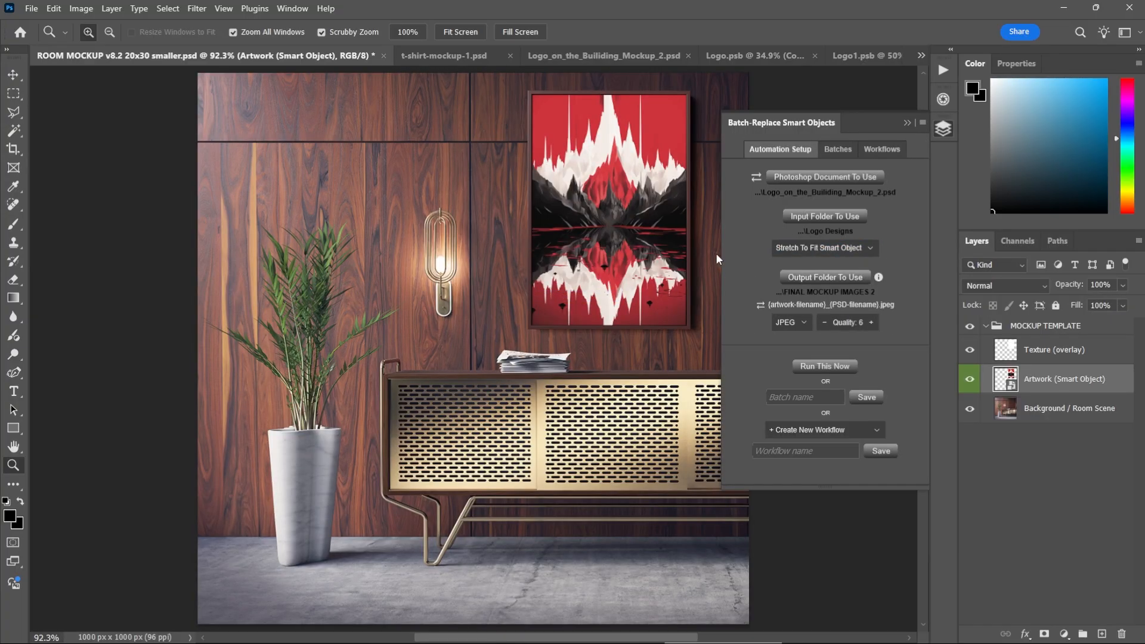
left_click(829, 251)
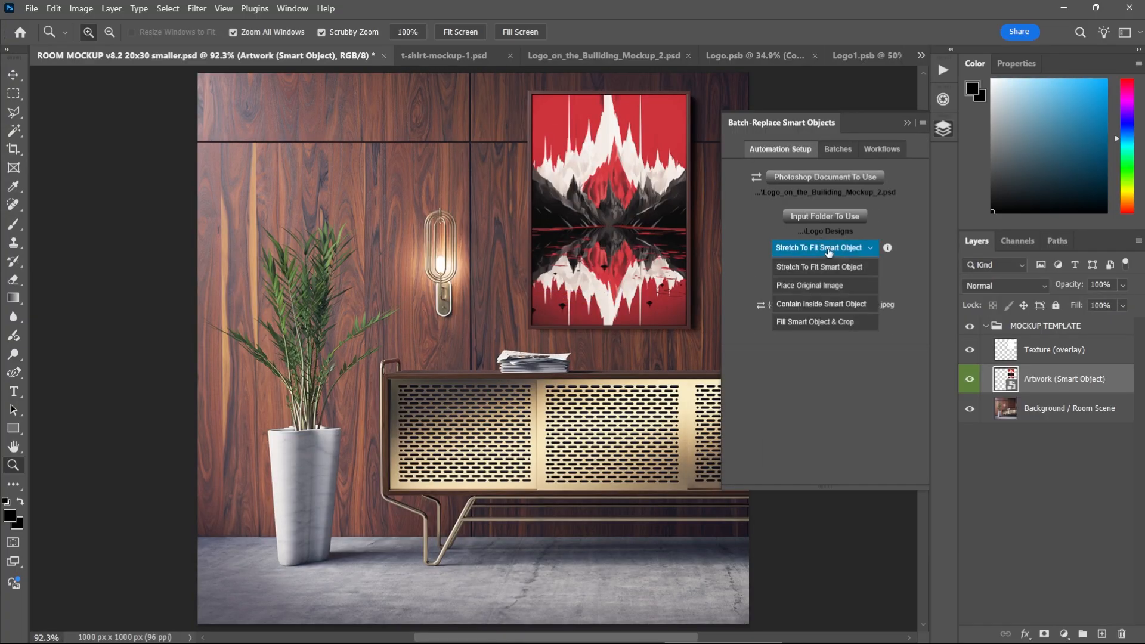
left_click(840, 322)
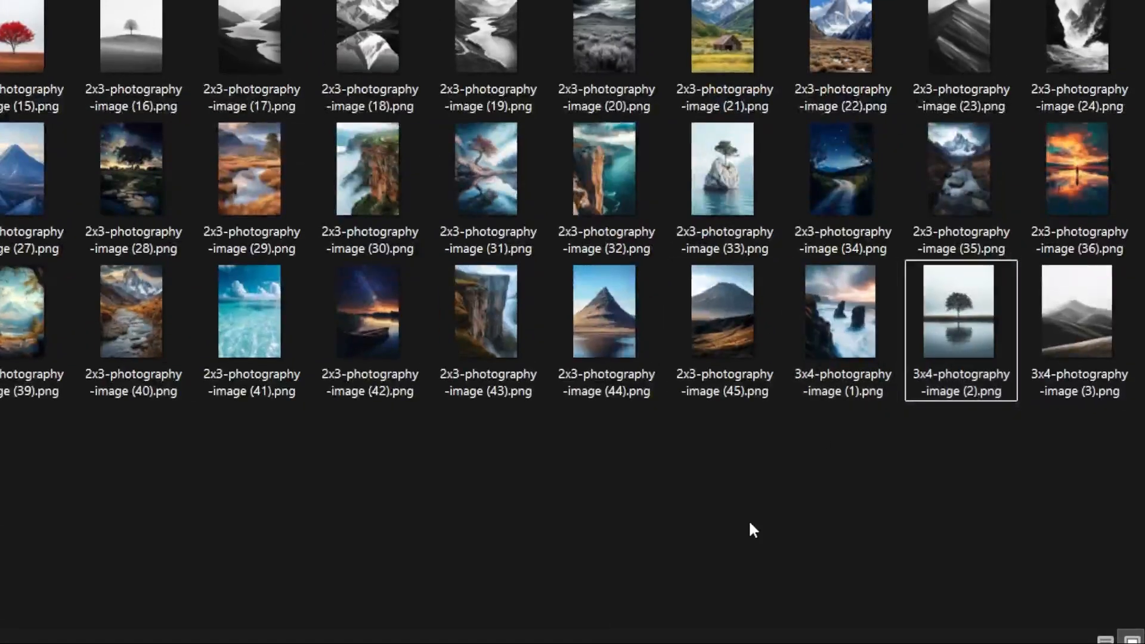
Select 2x3 images (39) and (41) plus the 3x4 and 4x5 images (1) and (2), and show ARTWORK IMAGES 2 as thumbnails.
left_click(970, 306)
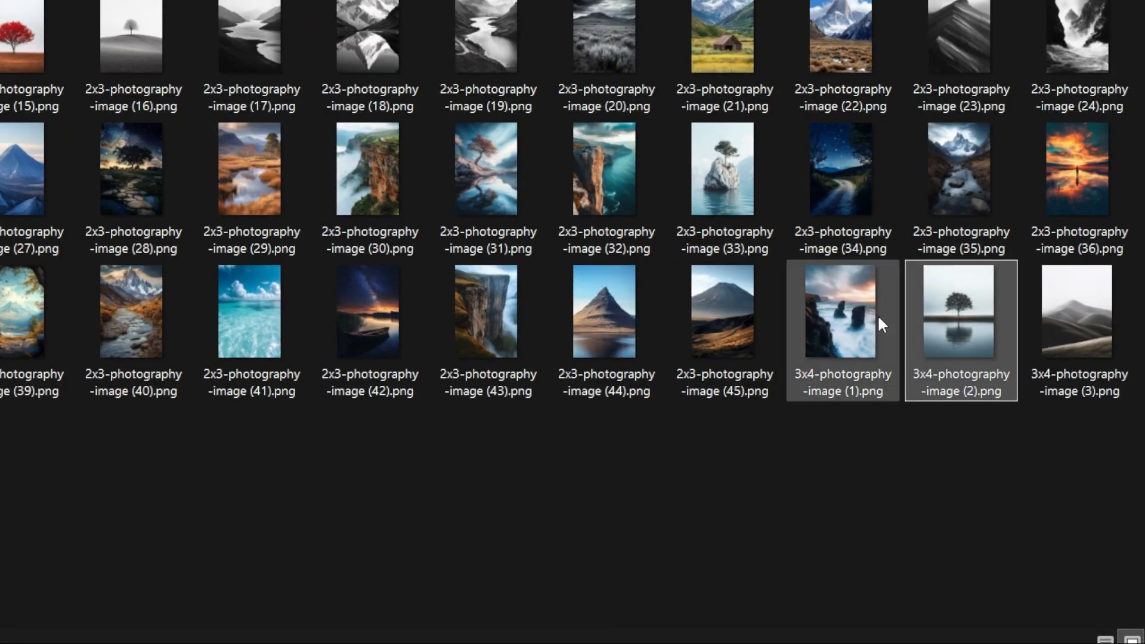
left_click(847, 357, "ctrl")
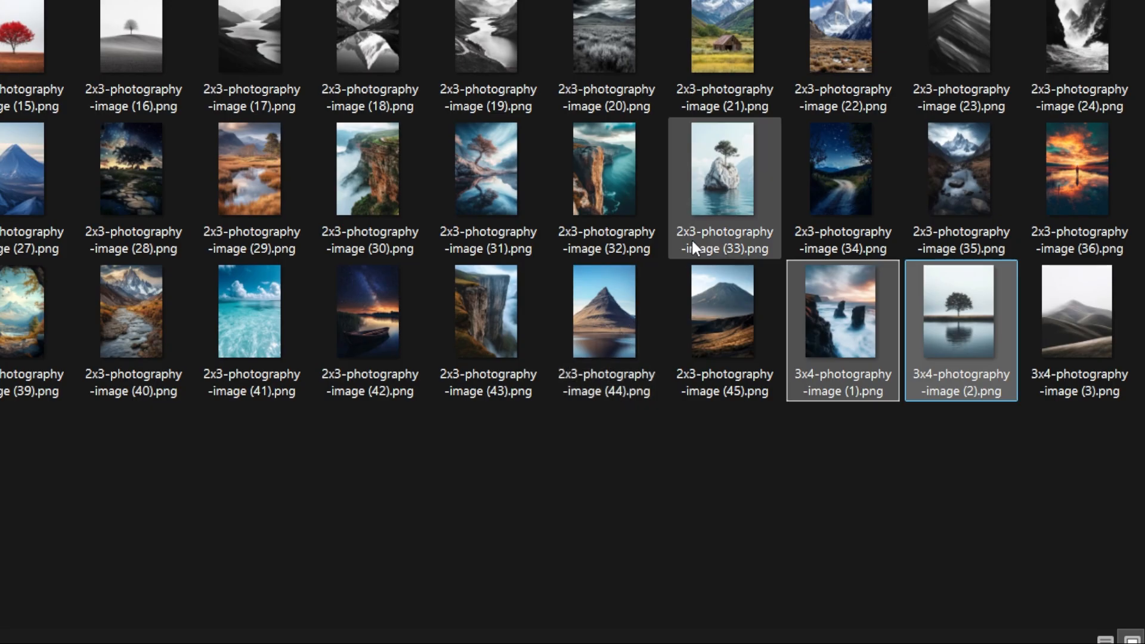
left_click(229, 303, "ctrl")
left_click(11, 309, "ctrl")
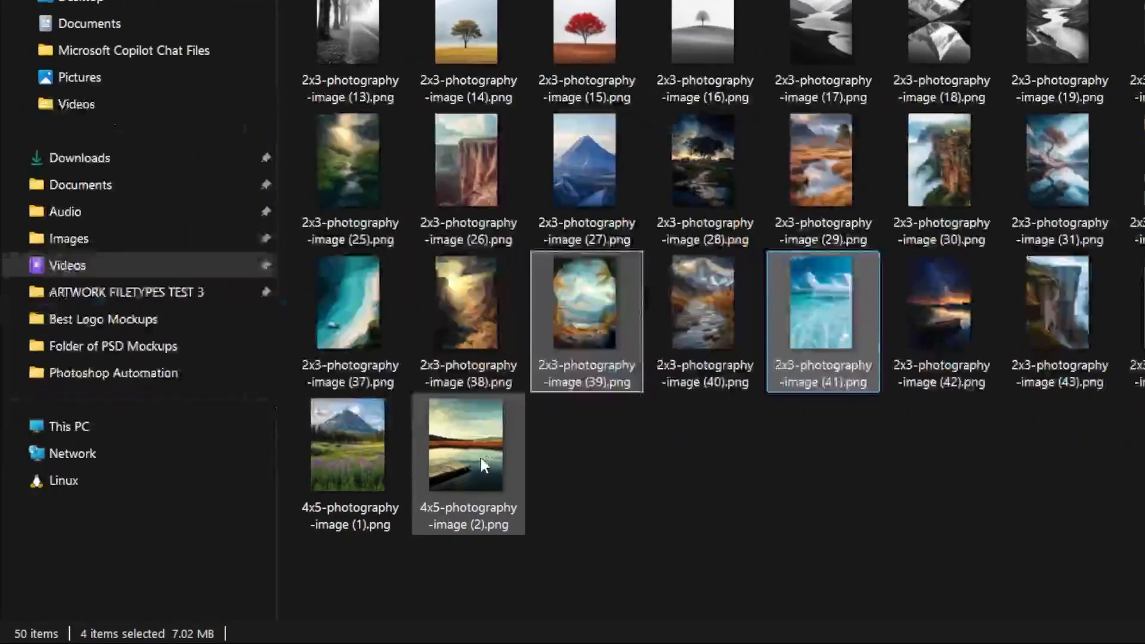
left_click(320, 517, "ctrl")
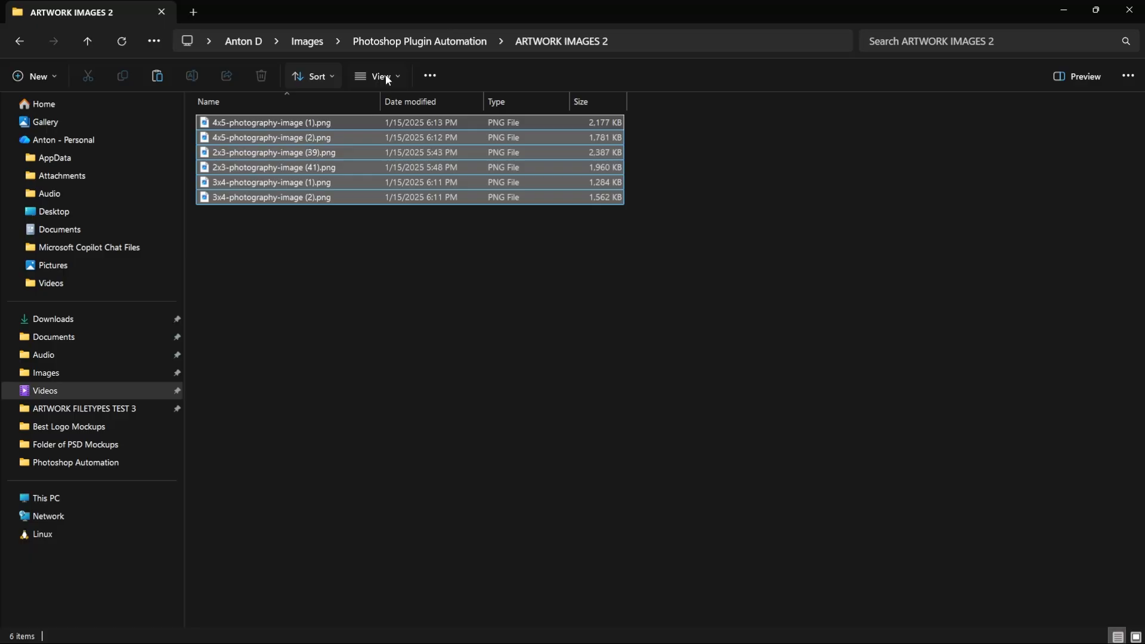
left_click(382, 76)
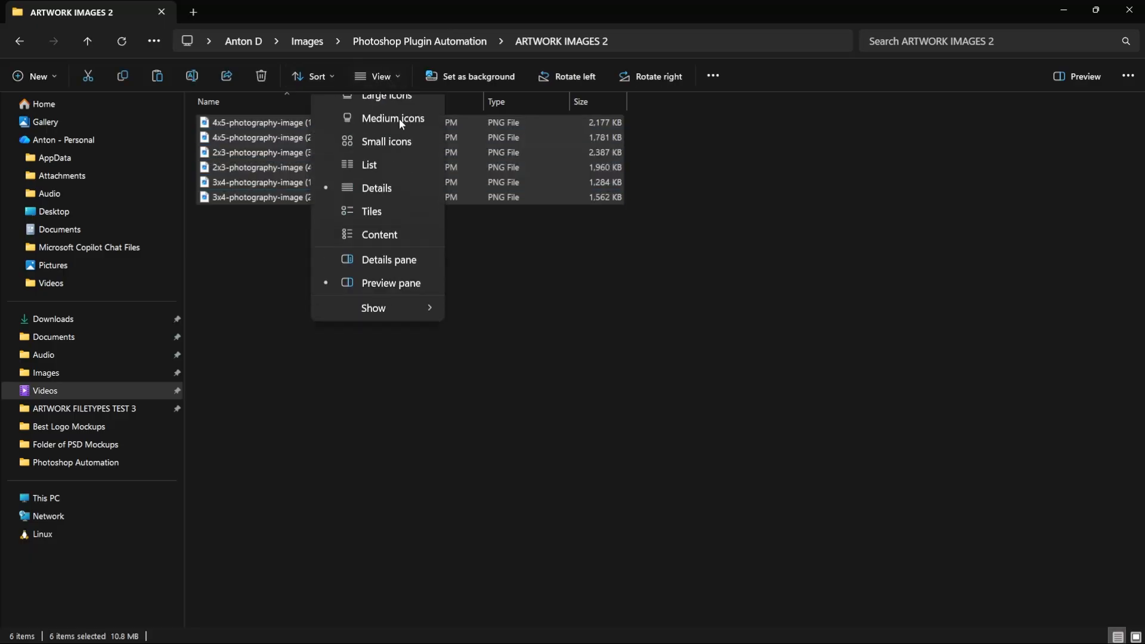
left_click(394, 132)
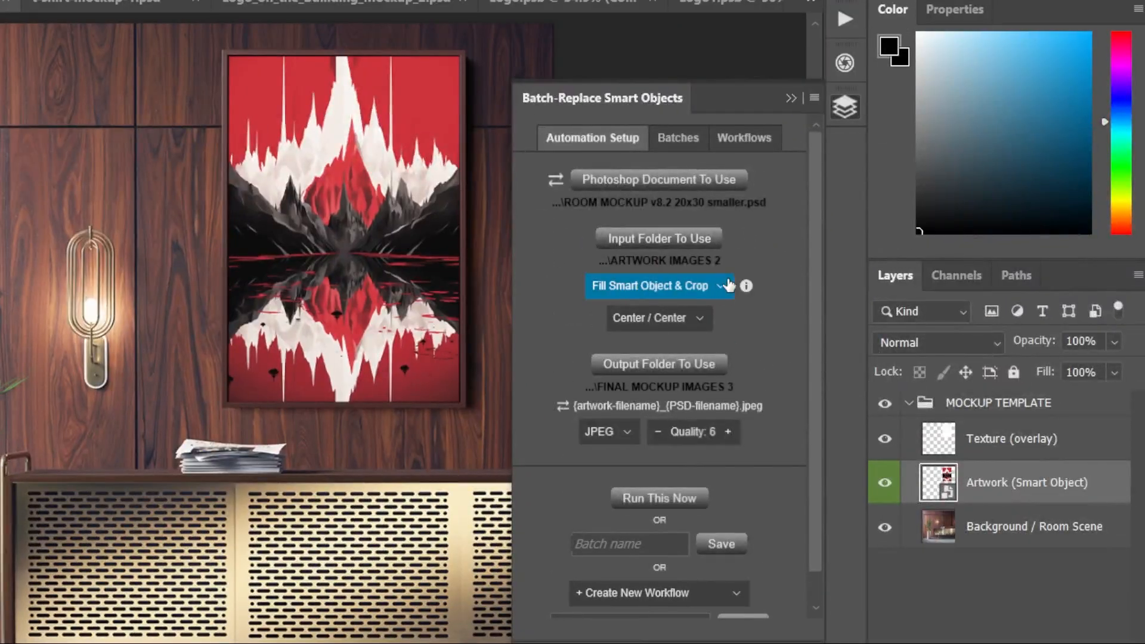
Run the batch replacement using Fill Smart Object & Crop and view the exported room mockups in FINAL MOCKUP IMAGES 3.
left_click(681, 497)
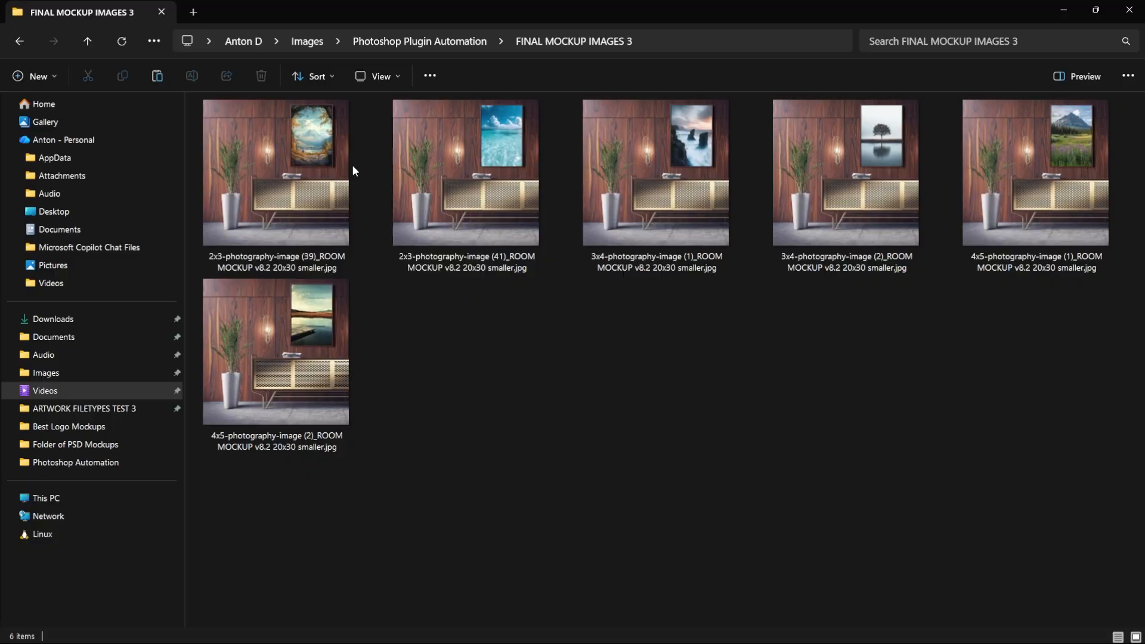
double_click(349, 173)
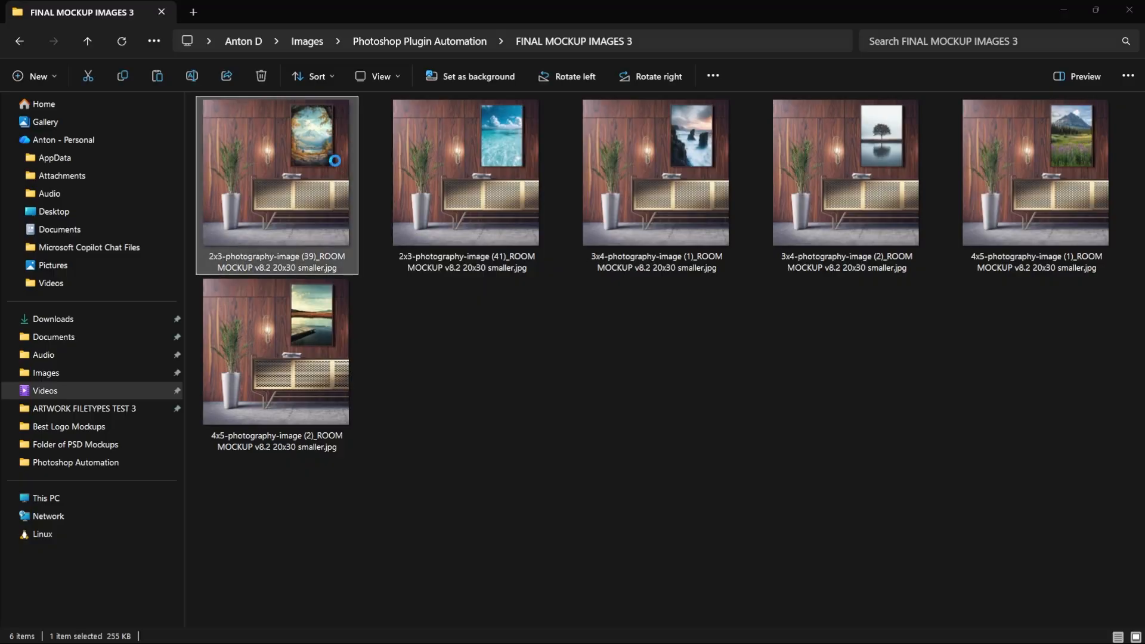
key("Right")
key("Right")
key("Right")
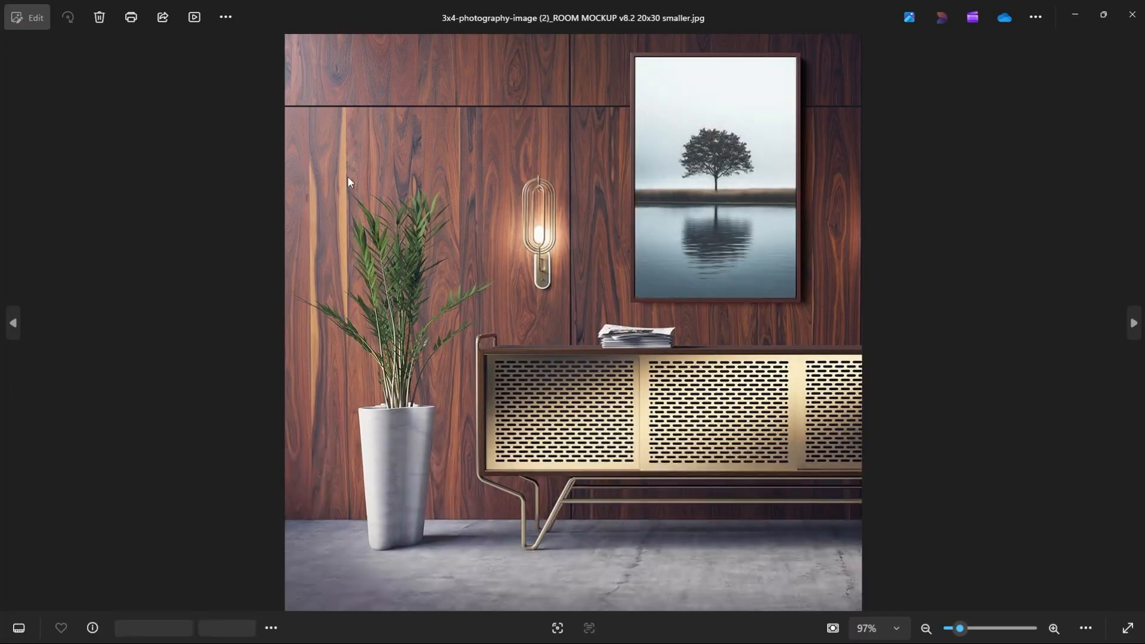
key("Right")
key("Right")
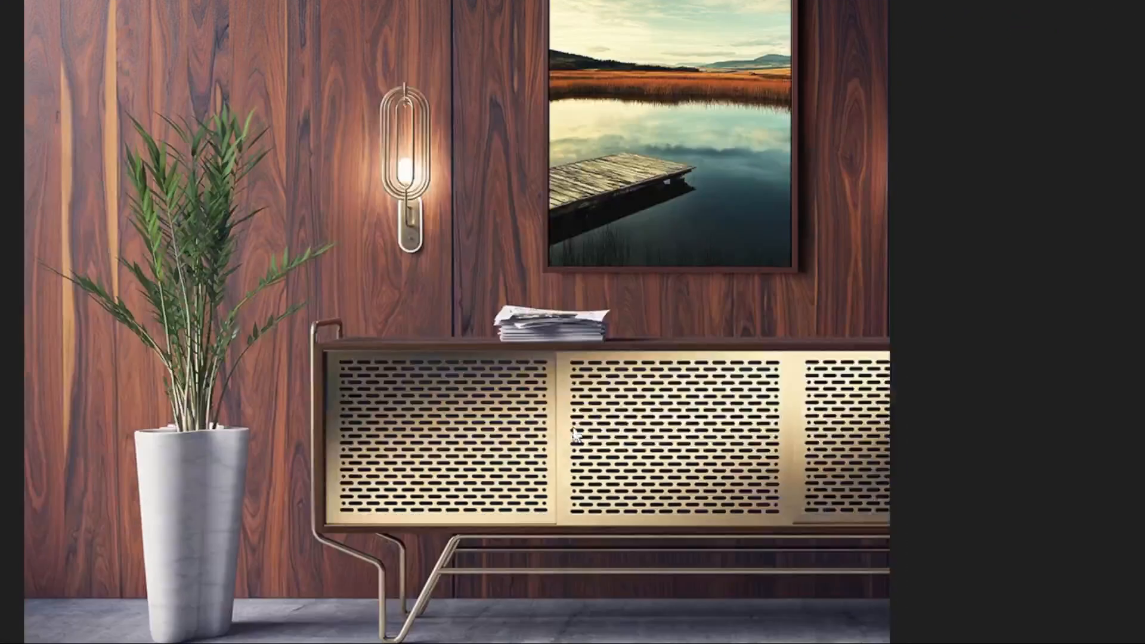
Open the original 4x5-photography-image (2).png and compare its edges with the artwork in its exported room mockup.
key("alt+Tab")
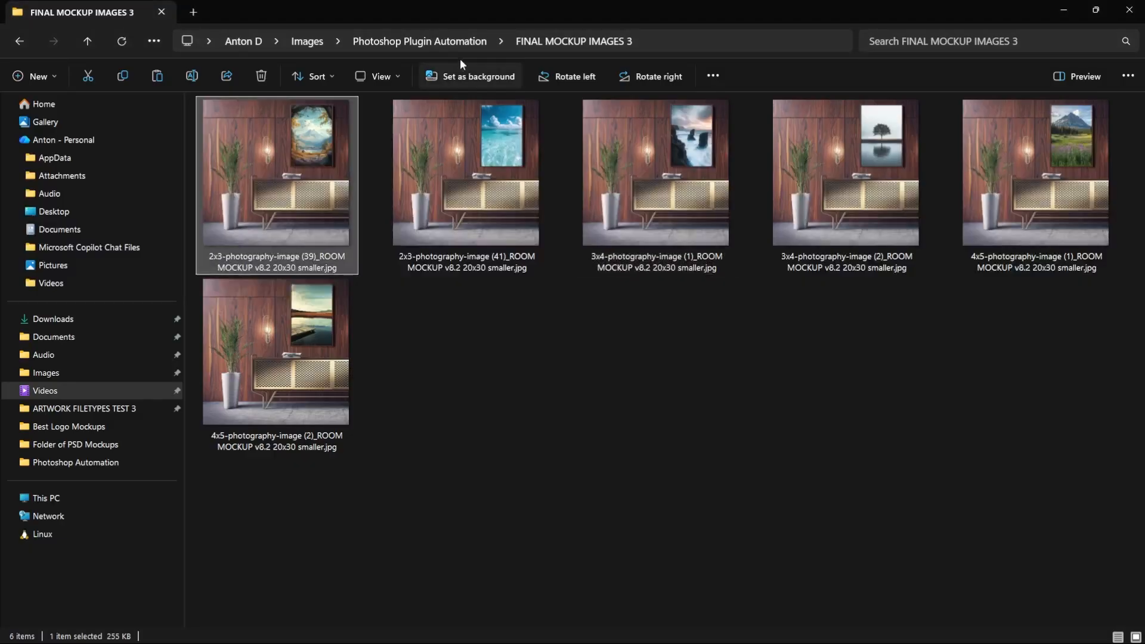
left_click(438, 42)
key("Escape")
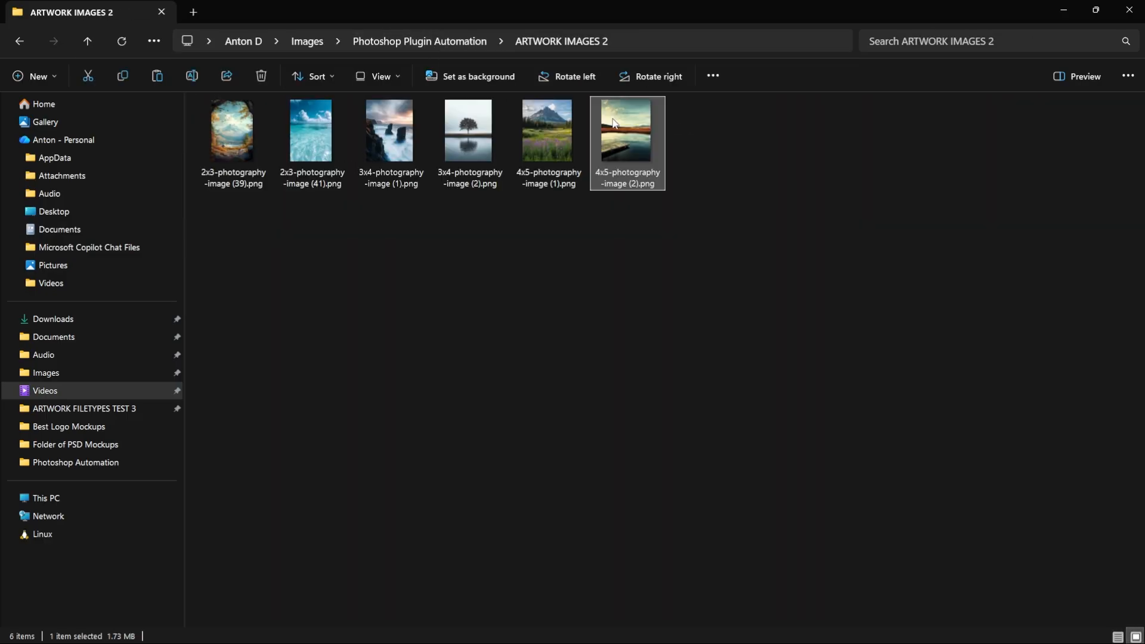
double_click(615, 123)
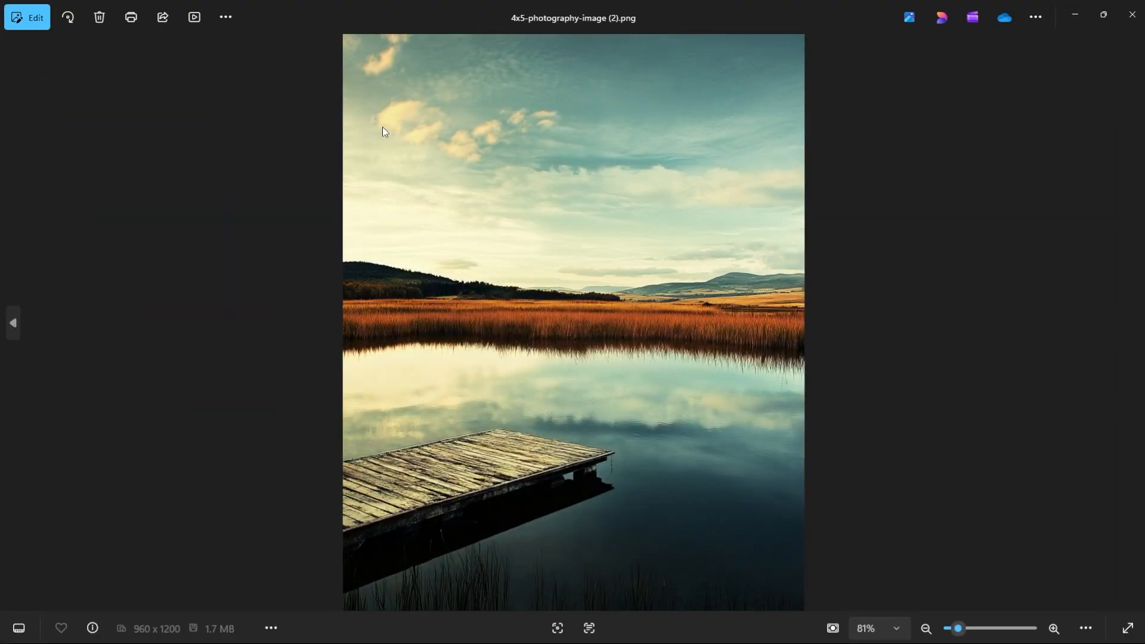
key("alt+Tab")
key("alt+Tab")
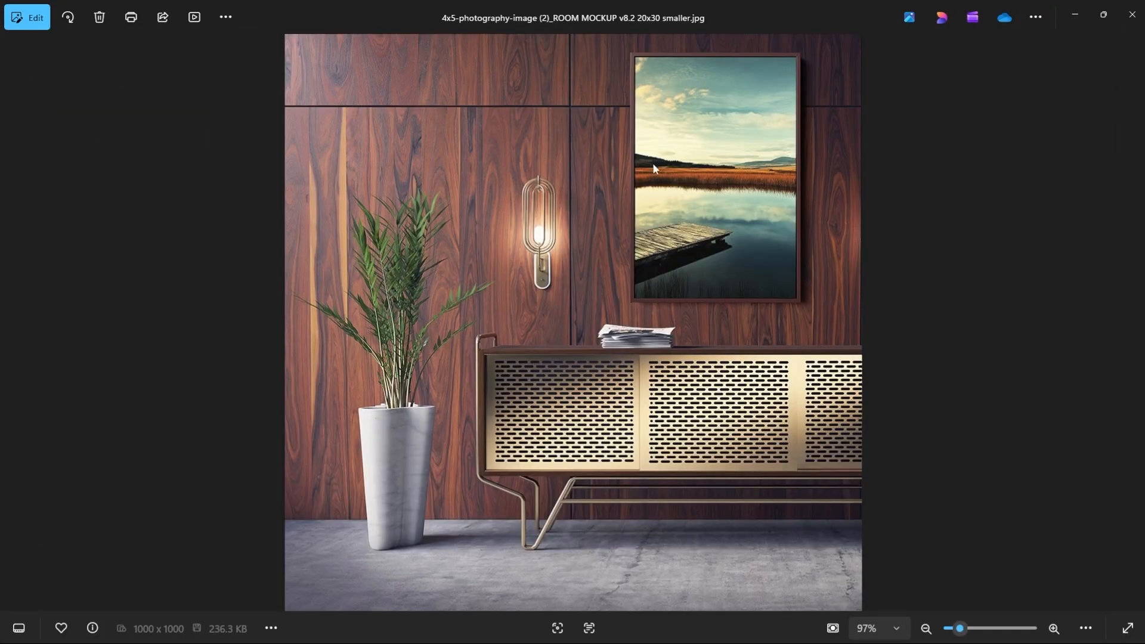
scroll(676, 83, "up", 6)
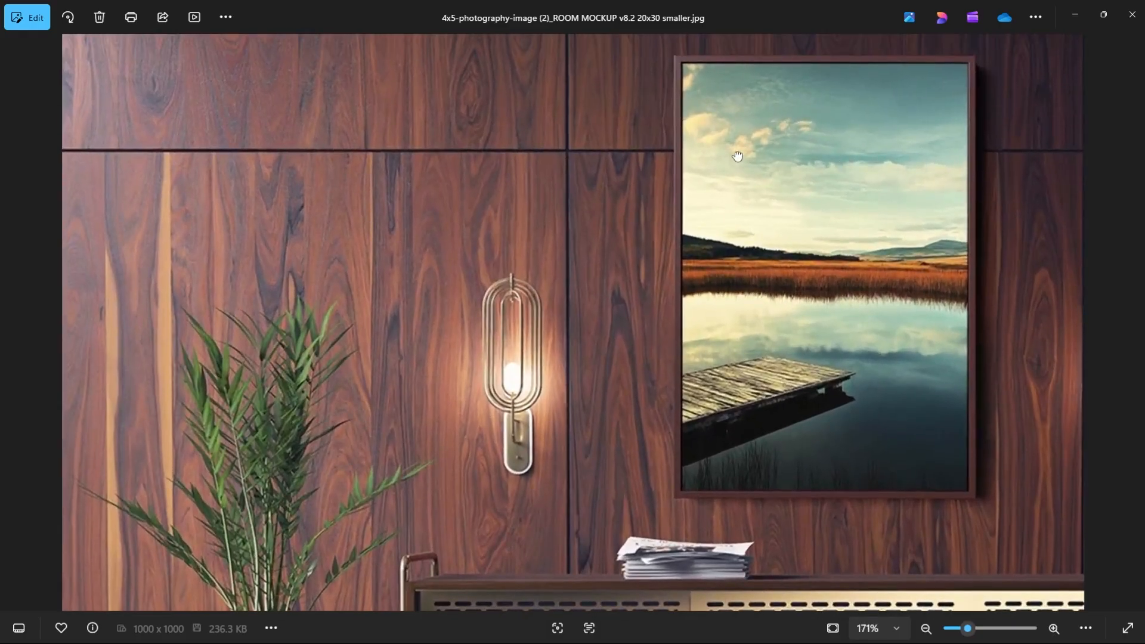
key("alt+Tab")
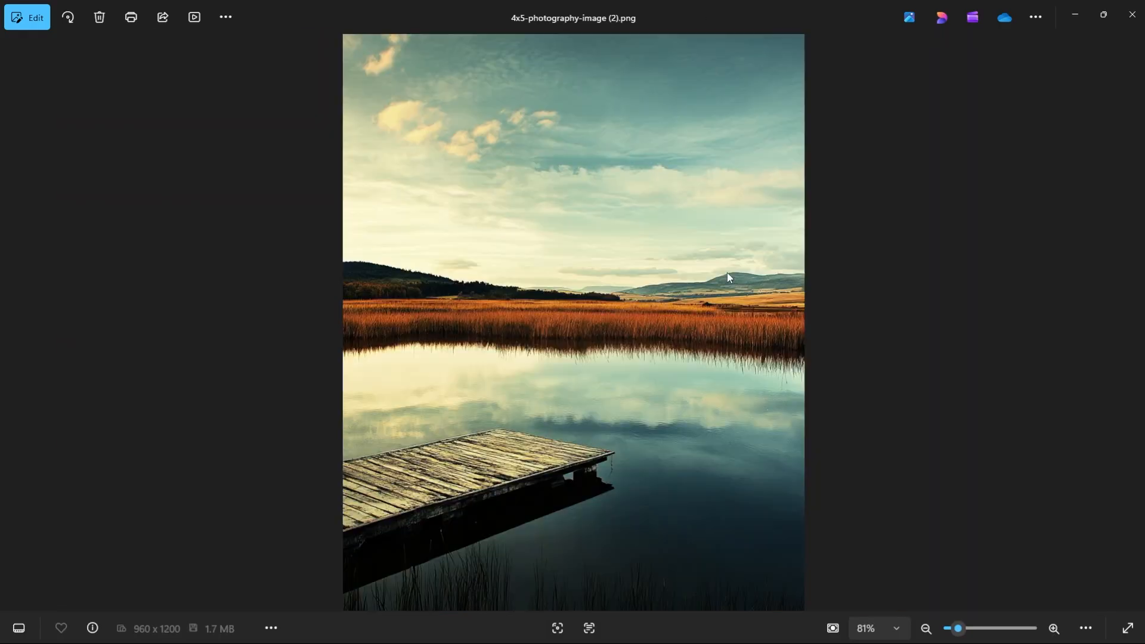
key("alt+Tab")
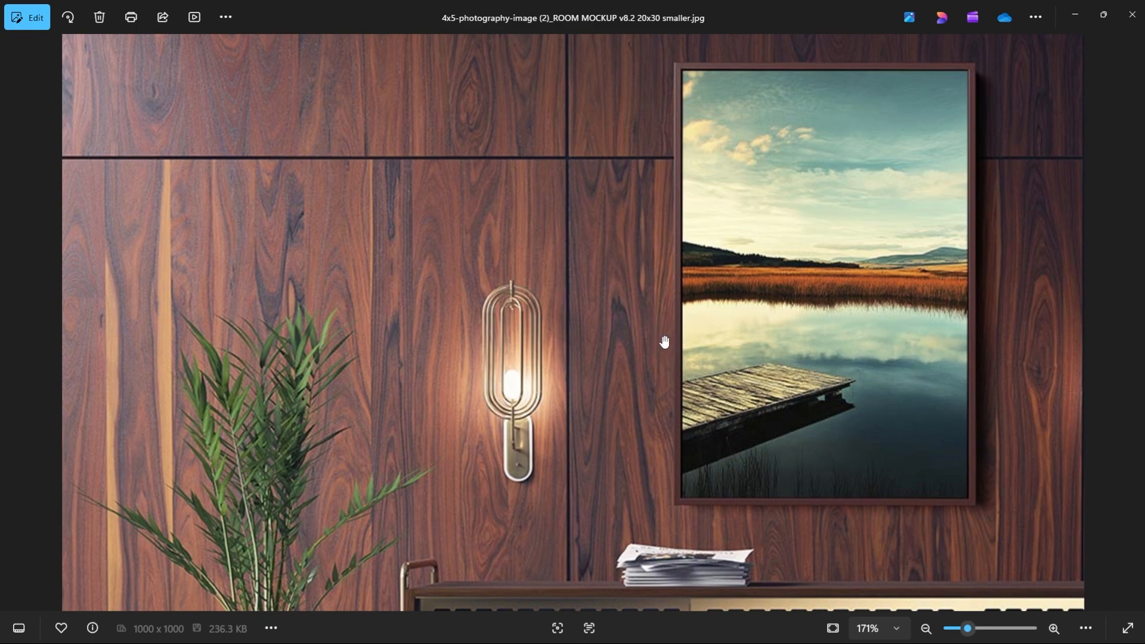
Compare the framed lake artwork in the exported mockup with the green smart object area in the room mockup PSD.
key("alt+Tab")
key("alt+Tab")
key("alt+Tab")
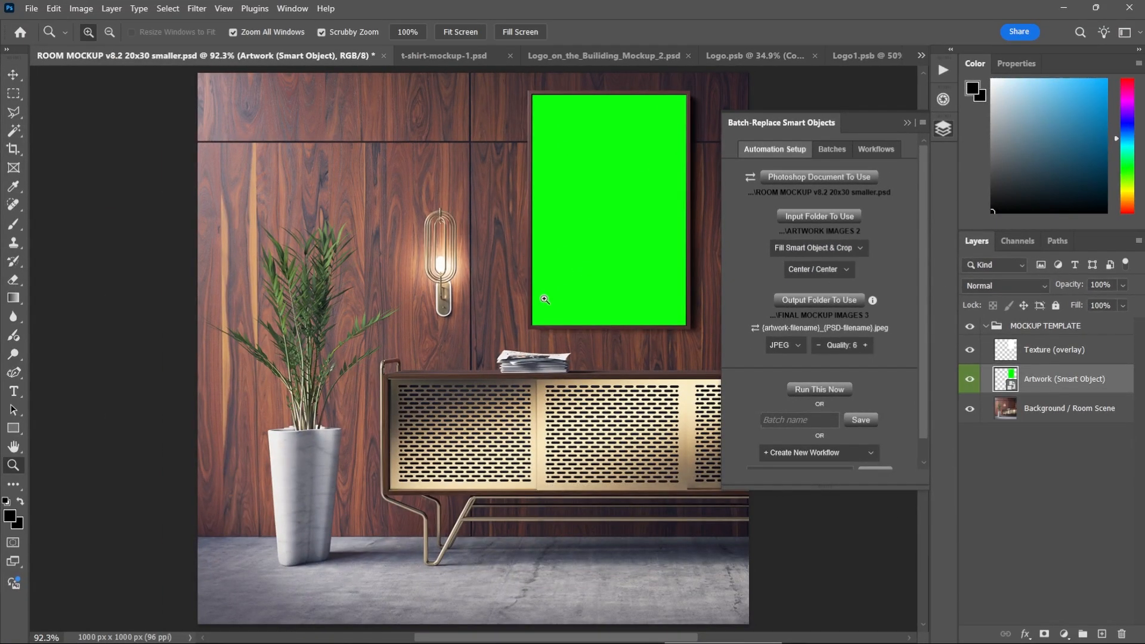
key("alt+Tab")
key("alt+Tab")
key("alt+shift+Tab")
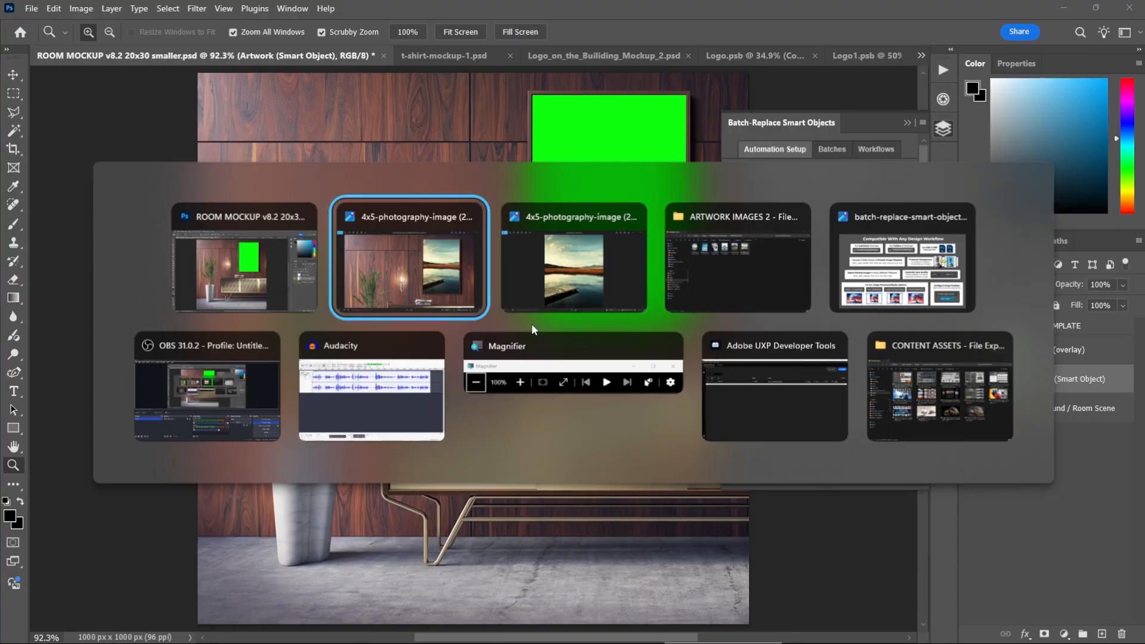
key("alt+shift+Tab")
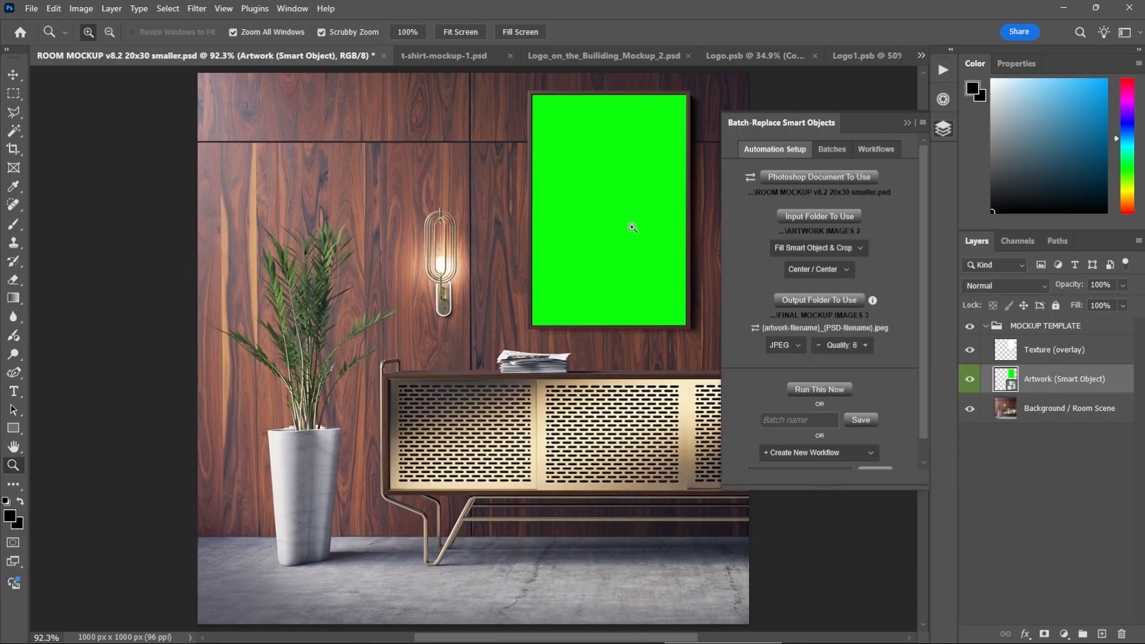
key("alt+Tab")
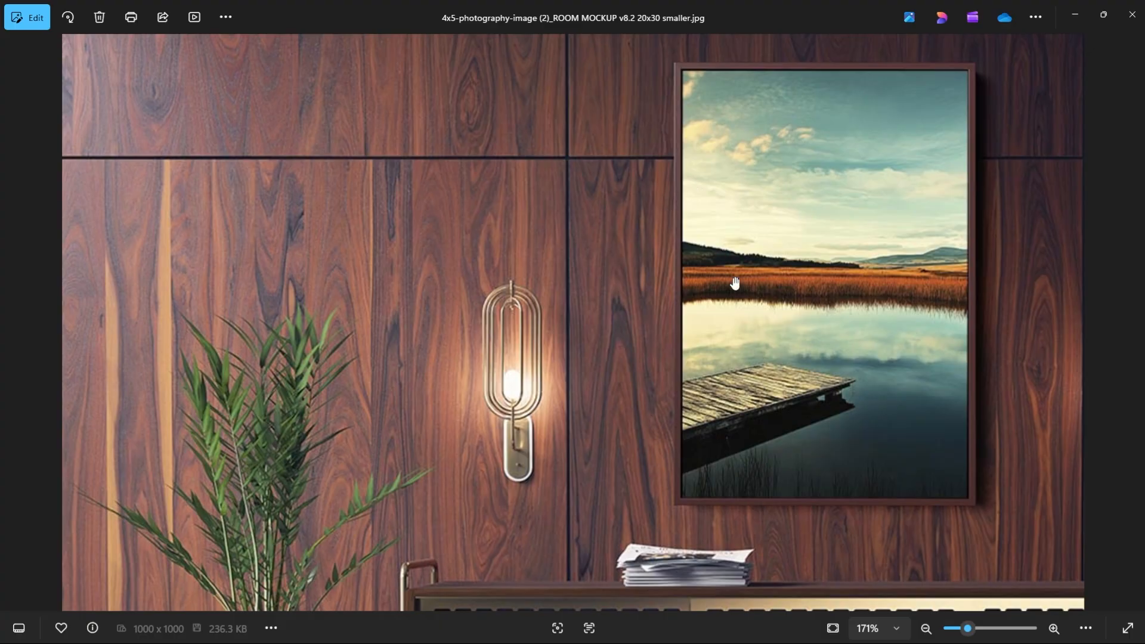
Open the original 4x5-photography-image (1).png and compare its edges with the mountain artwork in its exported room mockup.
key("alt+Tab")
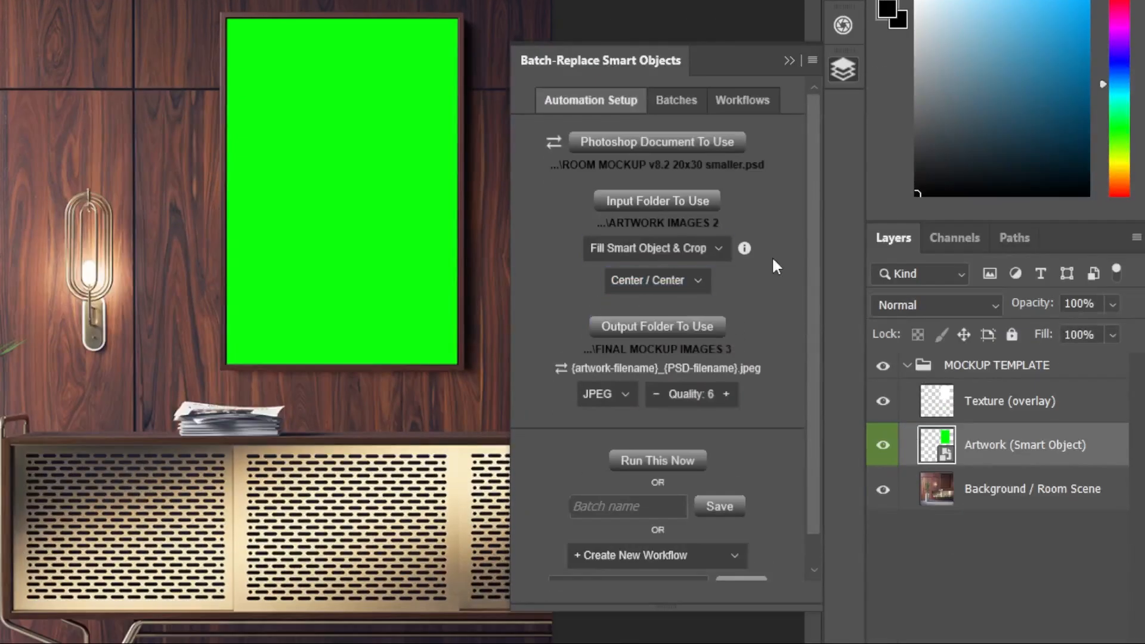
left_click(669, 460)
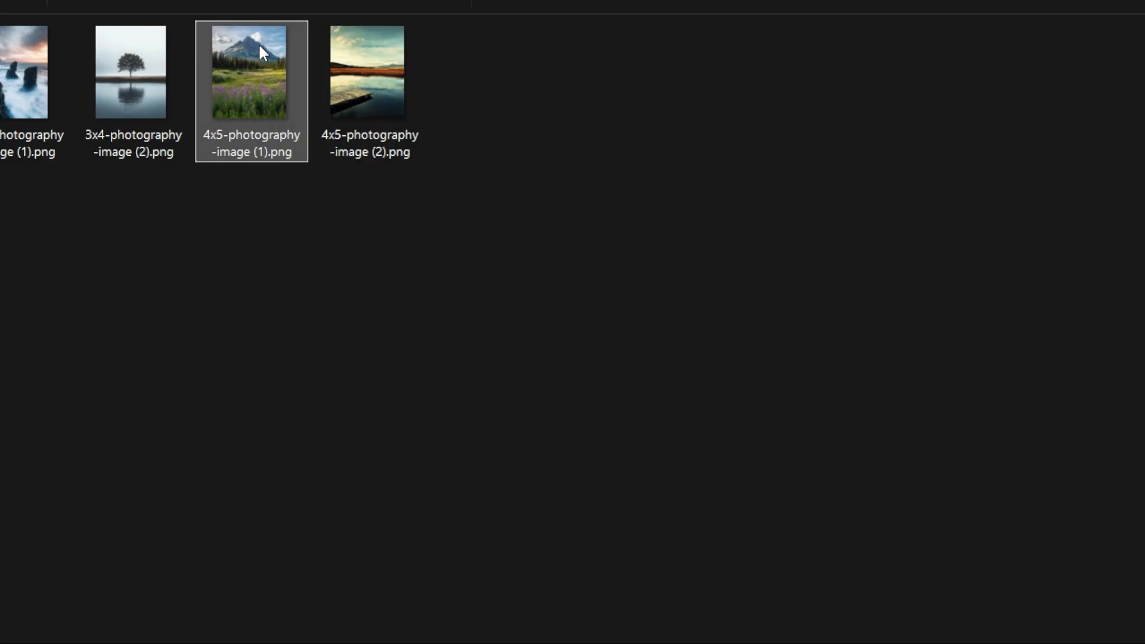
double_click(259, 43)
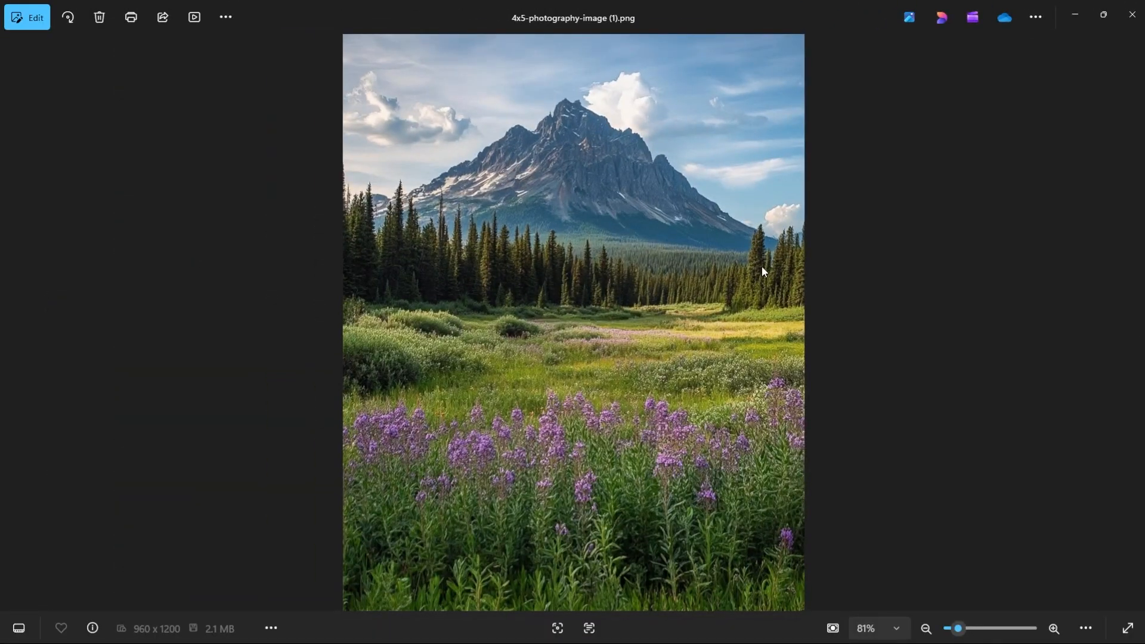
key("alt+Tab")
double_click(545, 137)
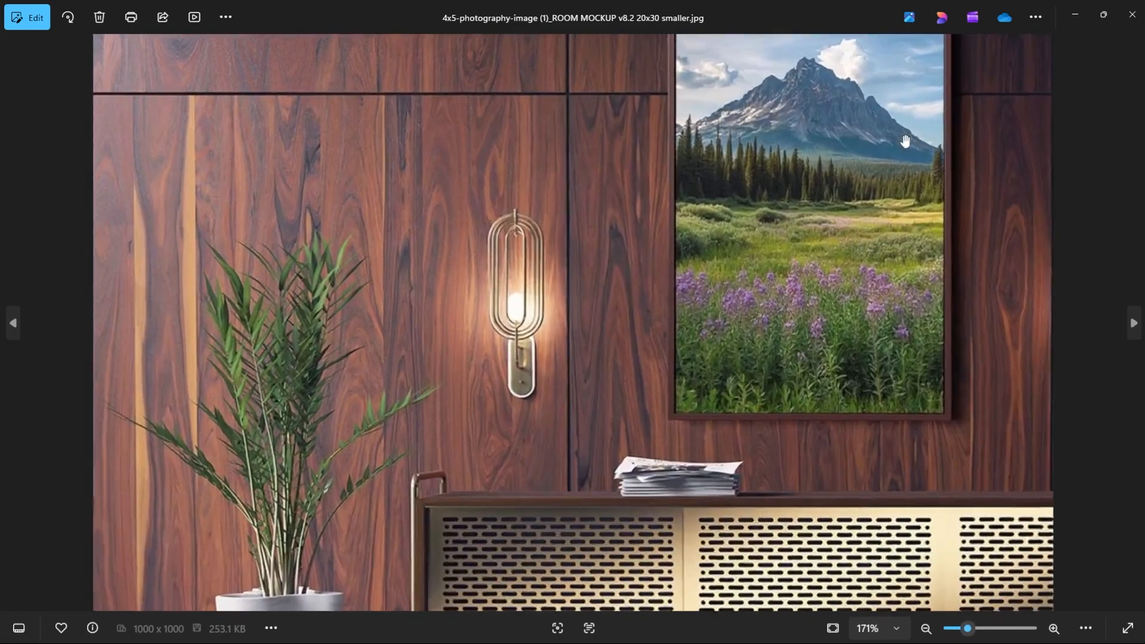
scroll(906, 142, "up", 2)
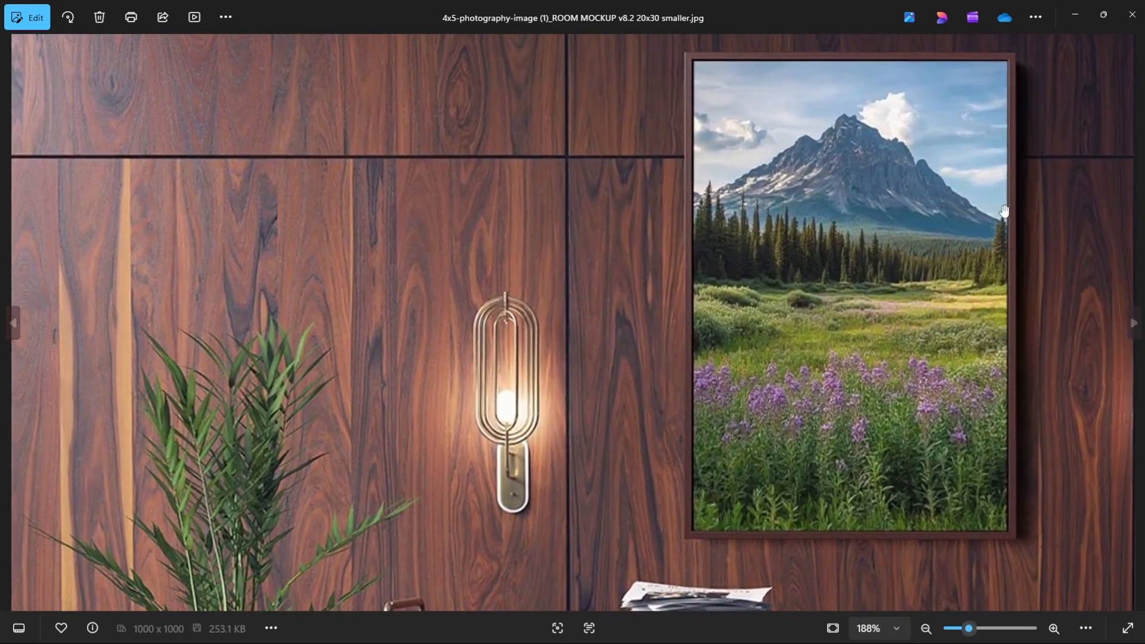
key("alt+Tab")
key("alt+Tab")
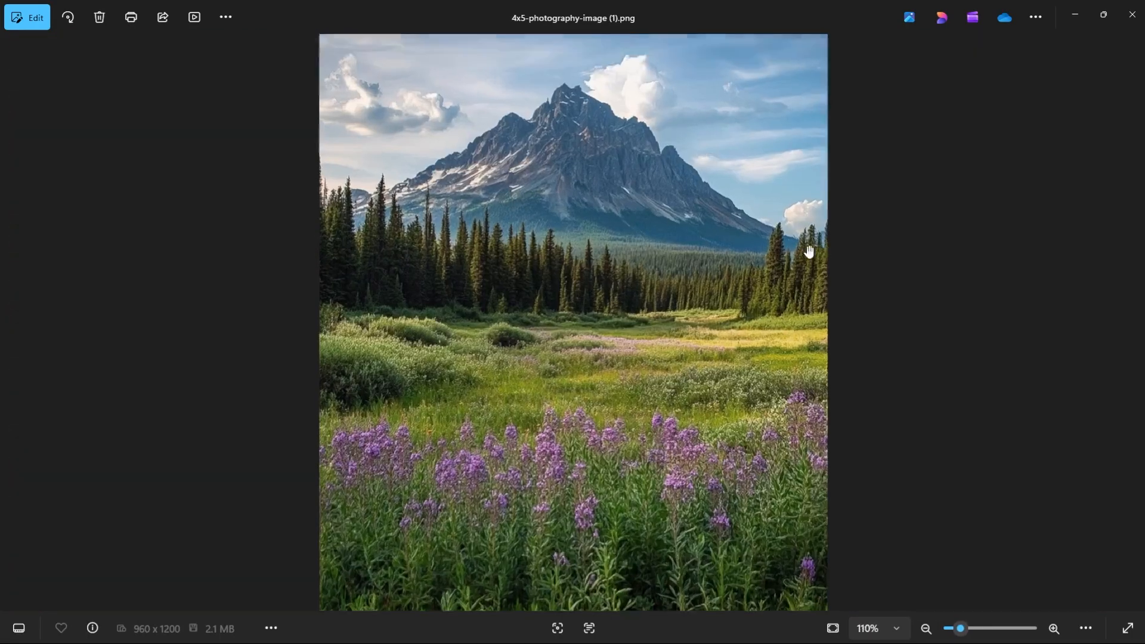
key("alt+Tab")
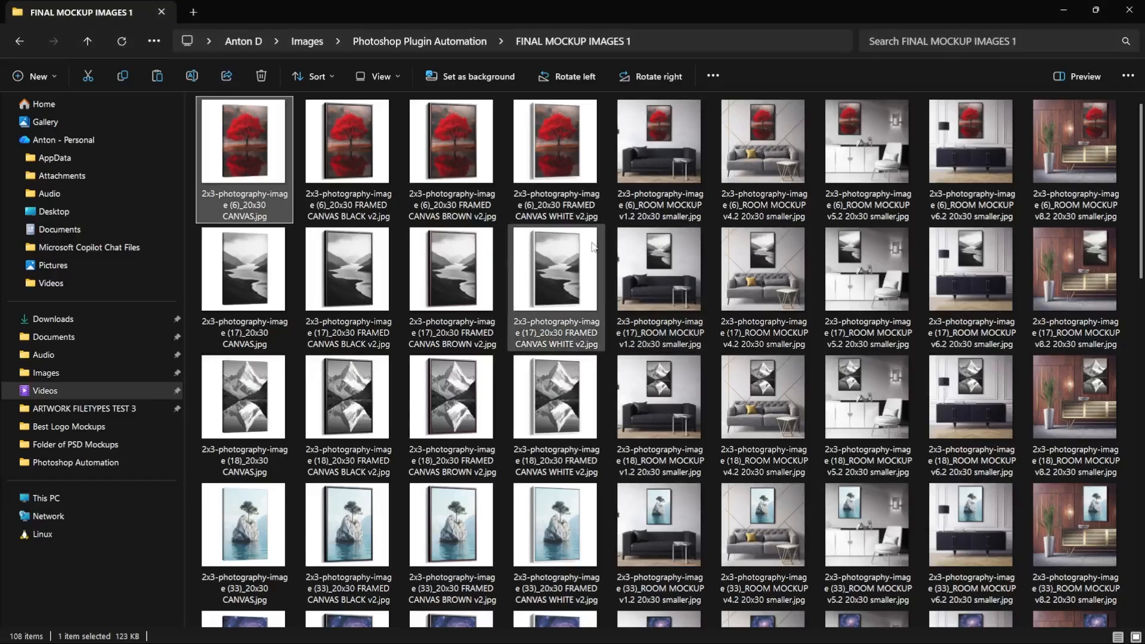
Look through FINAL MOCKUP IMAGES 1, marking the mockup sets for photography images (17) and (18) and astronomy art 1.7.
left_click(259, 278)
left_click(1077, 278, "shift")
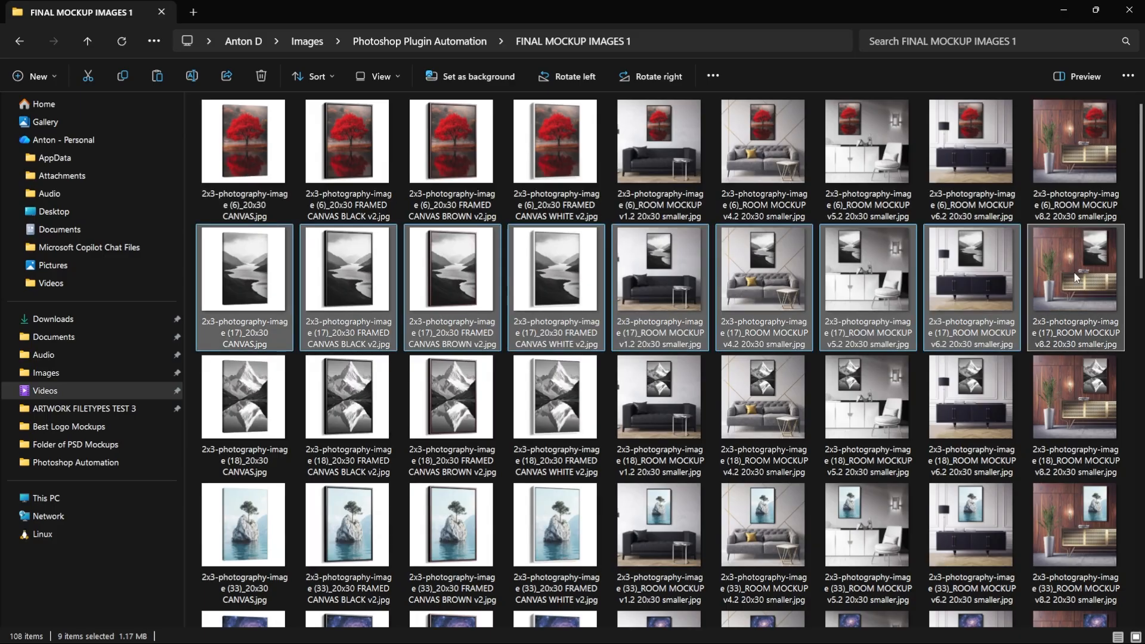
left_click(210, 416)
left_click(1062, 393, "shift")
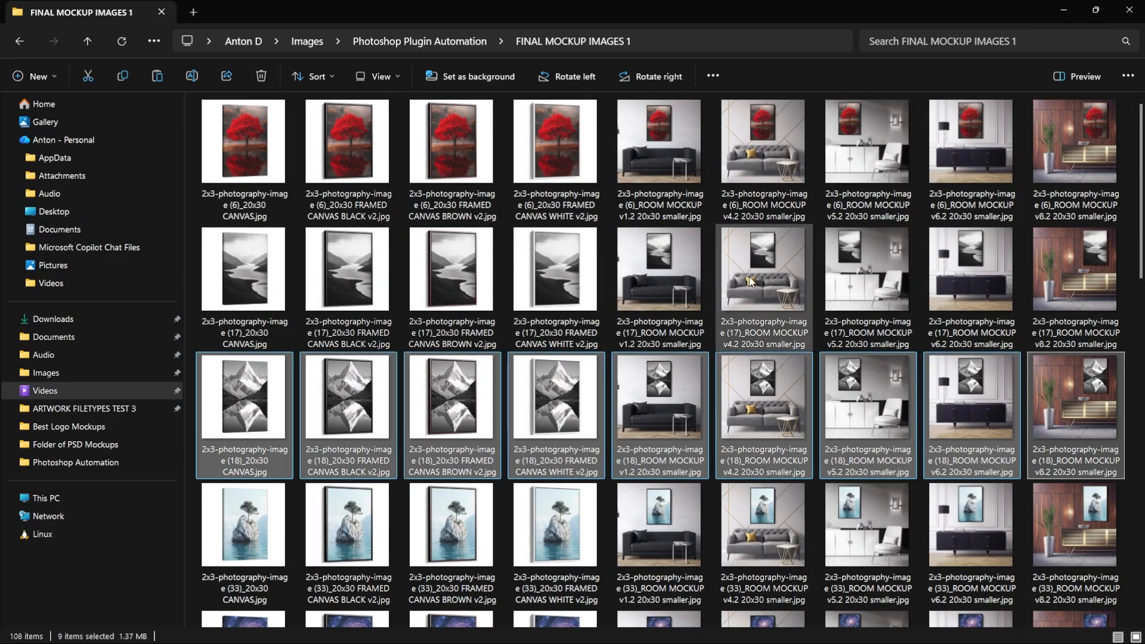
scroll(707, 278, "down", 5)
left_click(291, 297)
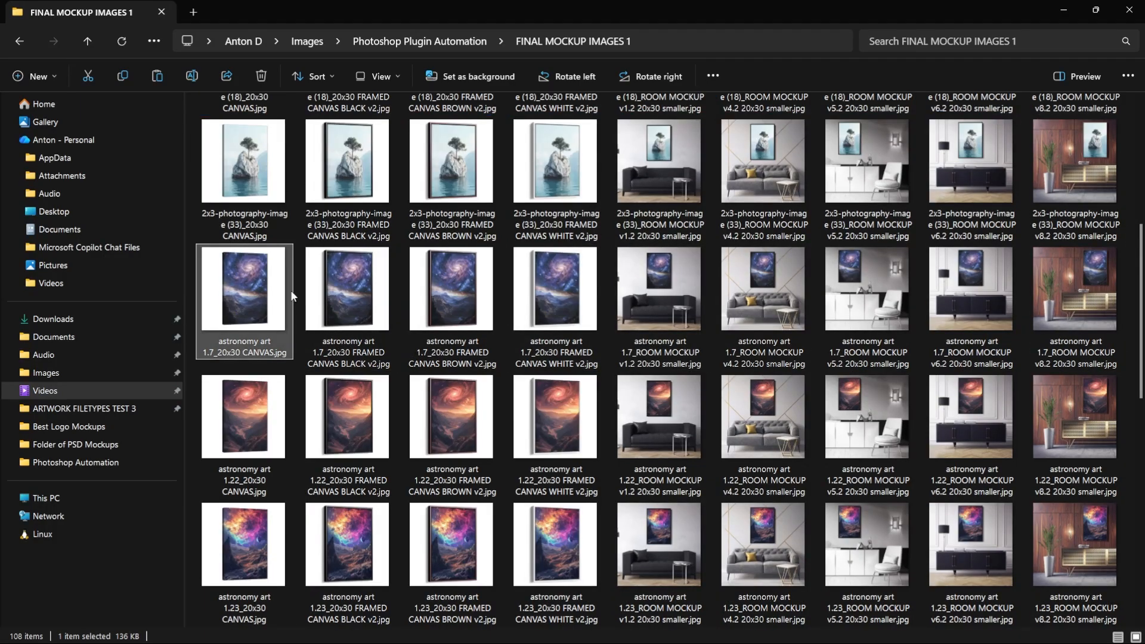
left_click(1067, 317, "shift")
scroll(814, 358, "down", 5)
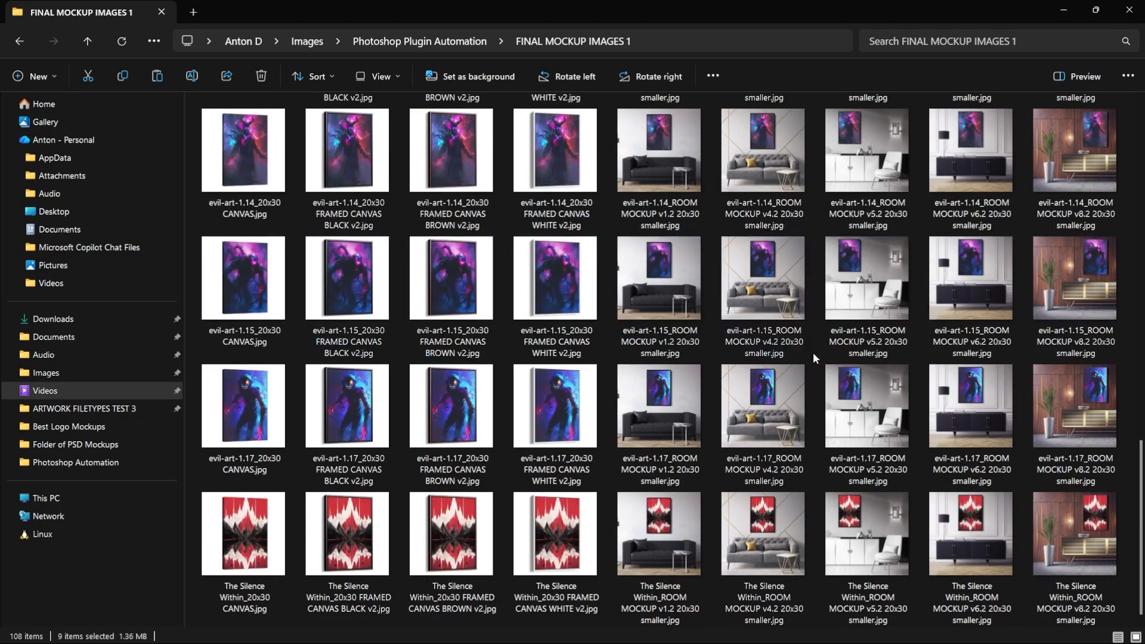